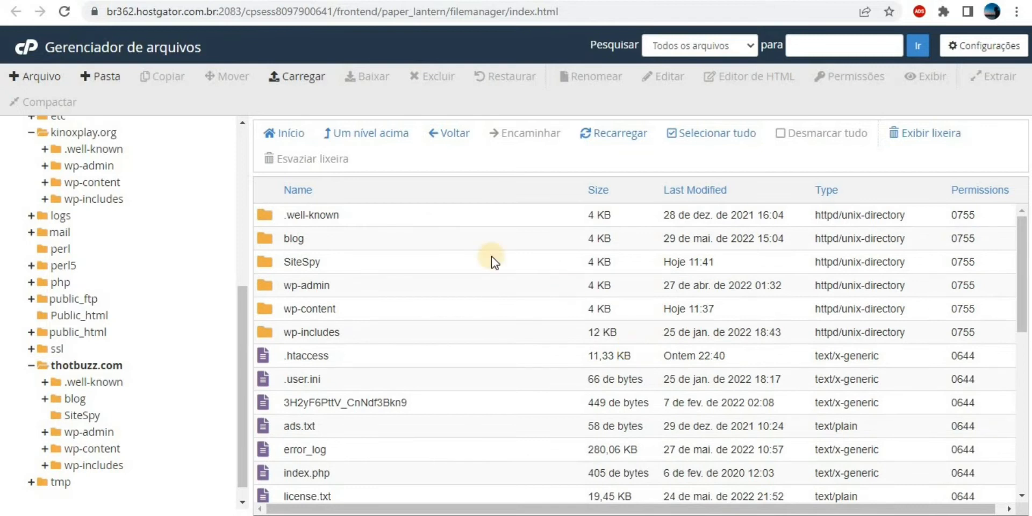
Open the SiteSpy folder inside thotbuzz.com in File Manager.
double_click(266, 262)
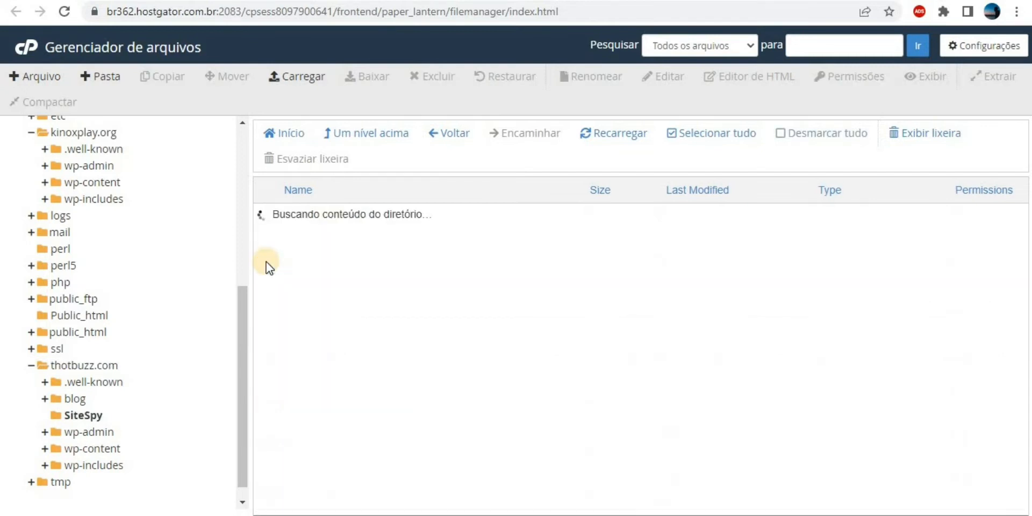
Upload SiteSpy-7.2.zip (107,52 MB) from Downloads into SiteSpy, then return to the folder listing.
left_click(304, 76)
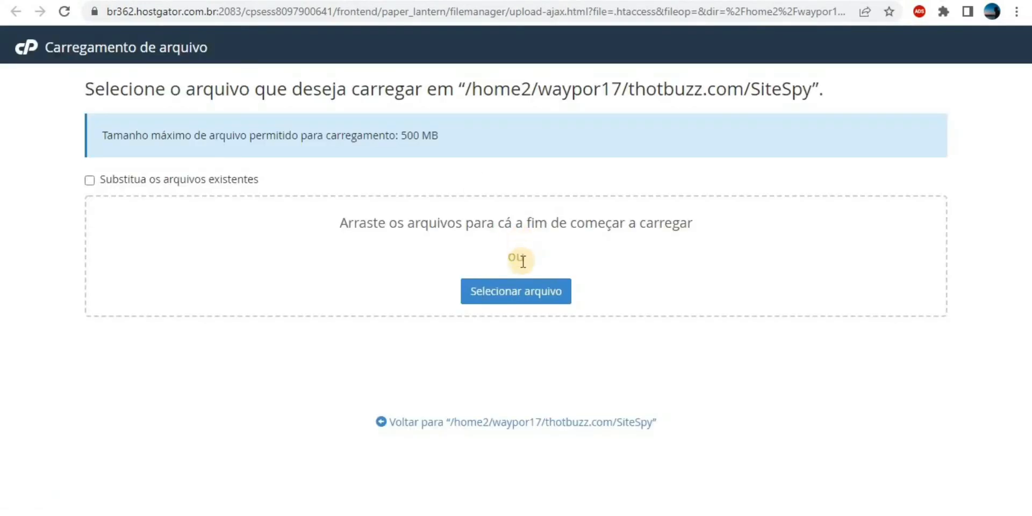
left_click(515, 291)
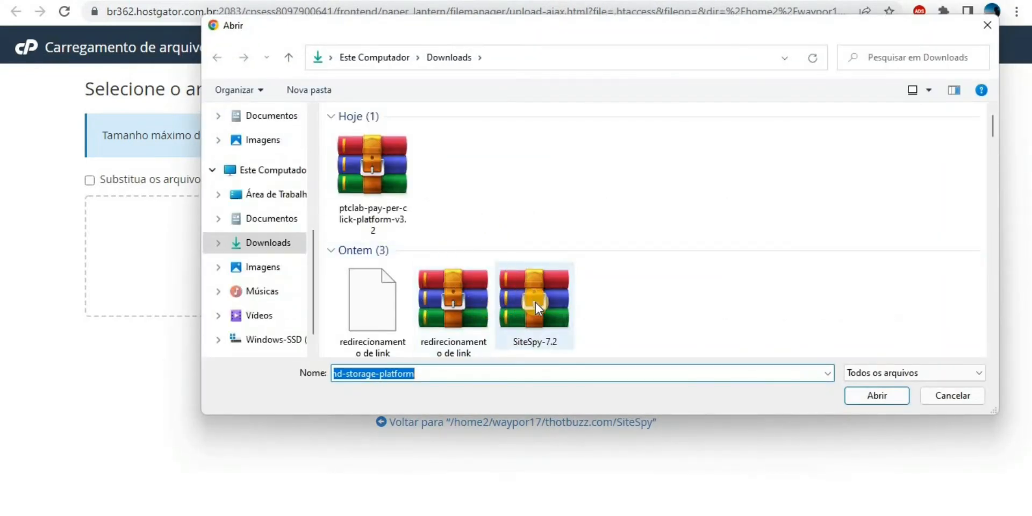
double_click(536, 302)
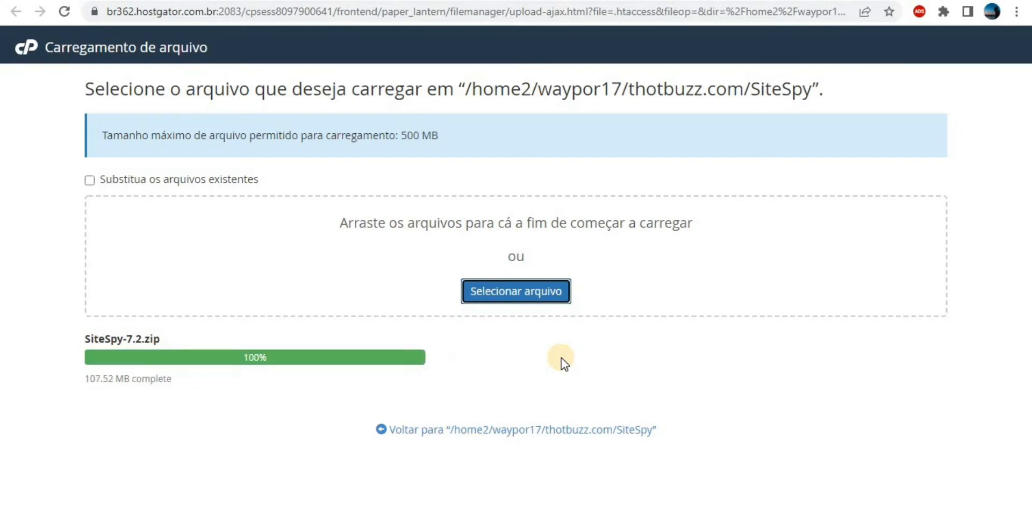
left_click(514, 430)
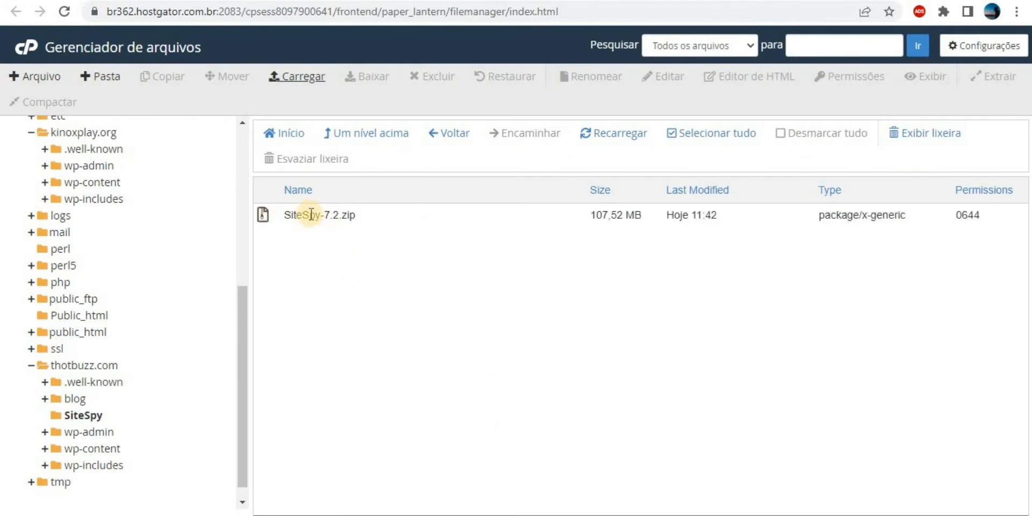
Extract SiteSpy-7.2.zip into the SiteSpy folder.
right_click(310, 214)
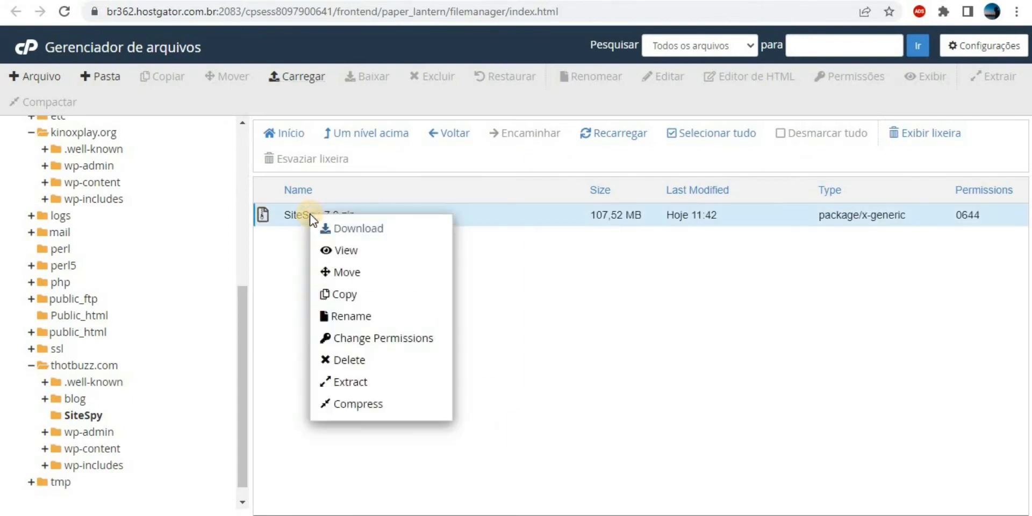
left_click(358, 380)
left_click(621, 349)
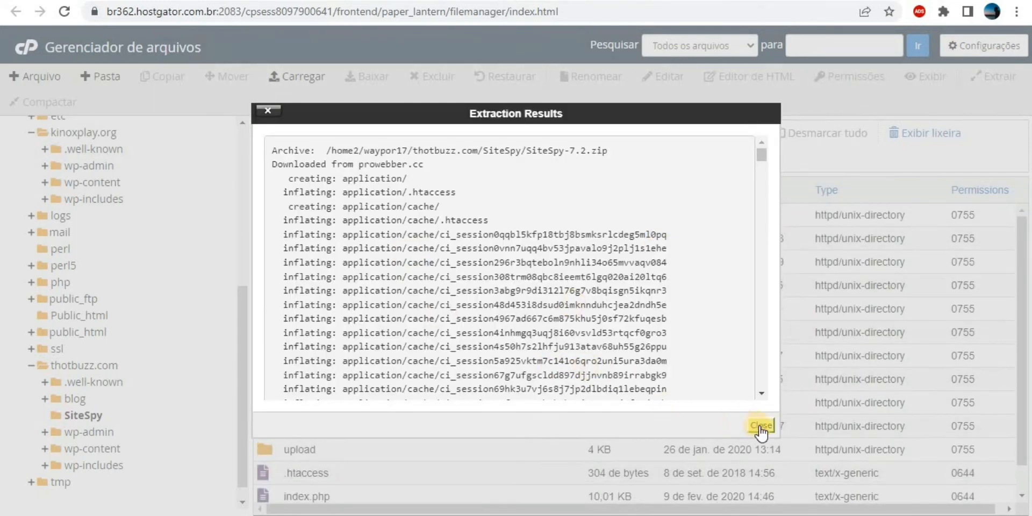
left_click(759, 426)
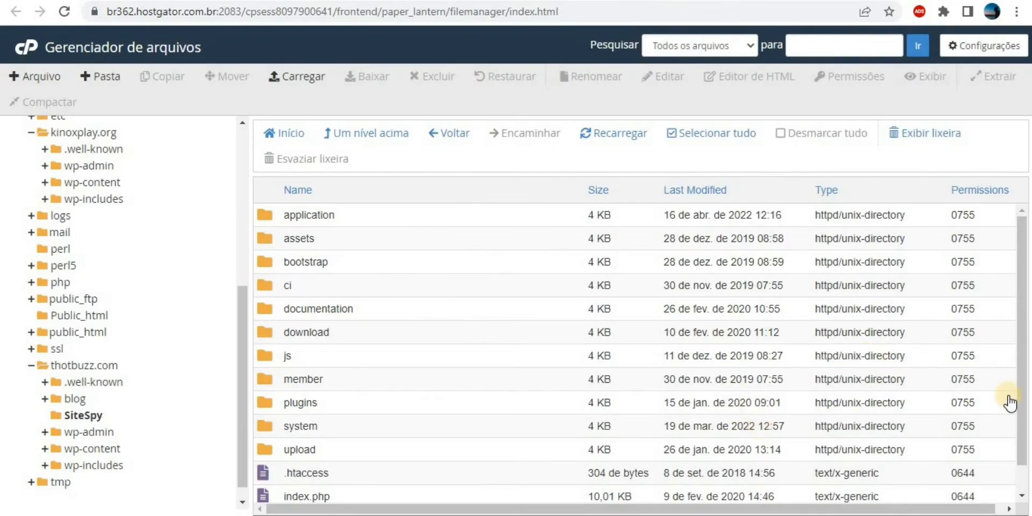
Permanently delete SiteSpy-7.2.zip, skipping the trash.
scroll(1019, 419, "down", 2)
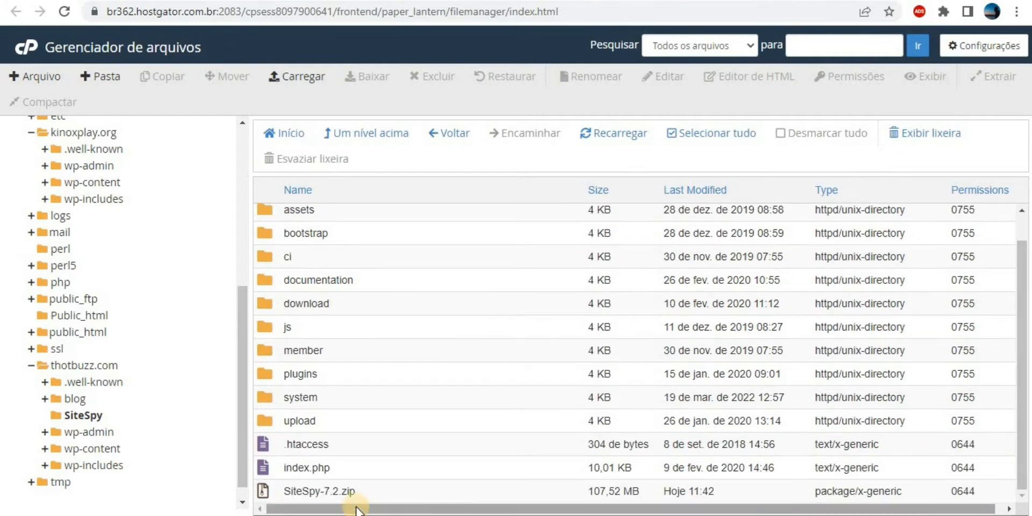
left_click(323, 489)
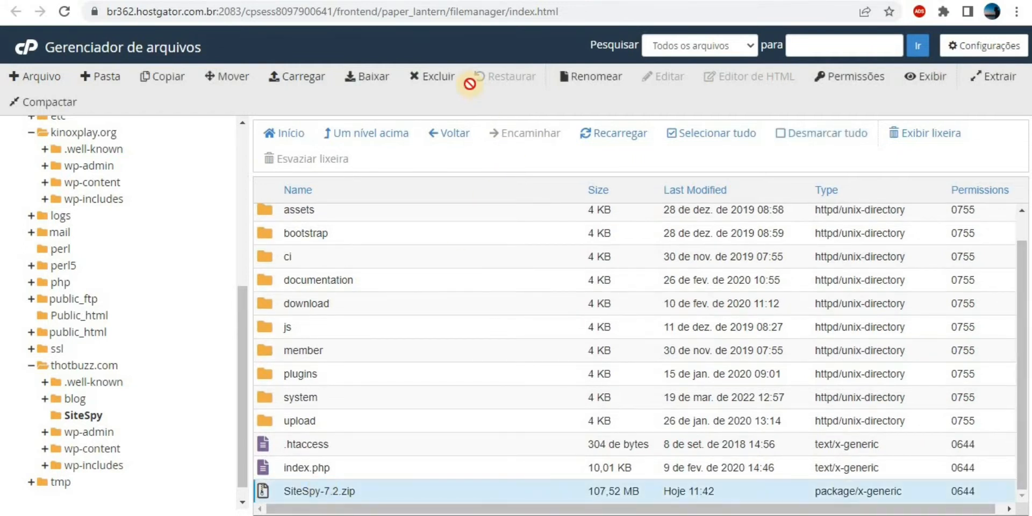
left_click(441, 77)
left_click(422, 275)
left_click(640, 319)
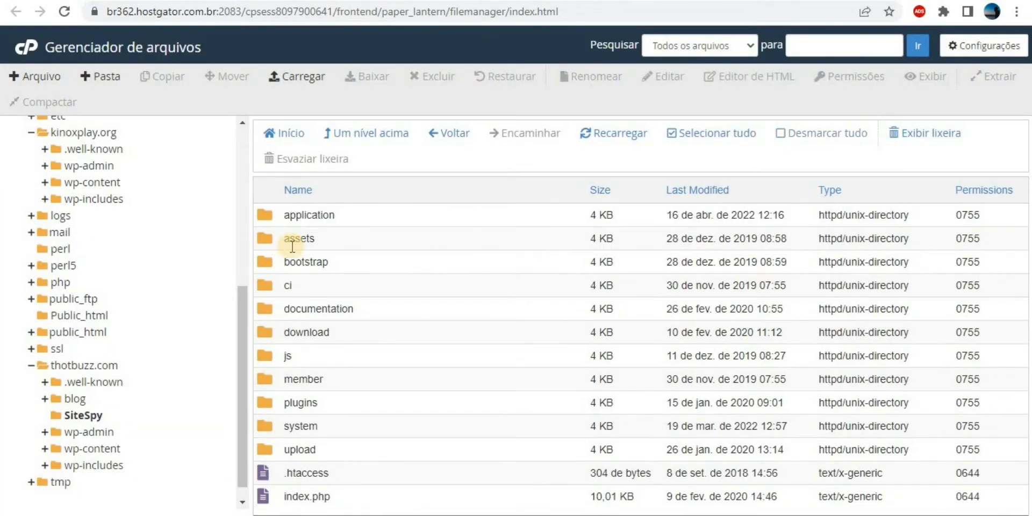
Copy the folder path thotbuzz.com/SiteSpy.
left_click_drag(243, 317, 243, 102)
double_click(176, 131)
triple_click(176, 132)
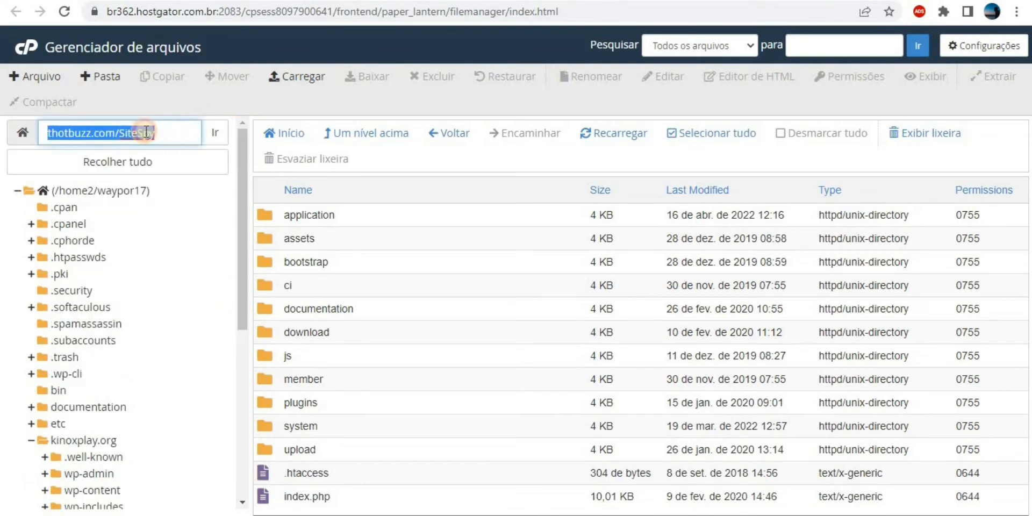
right_click(135, 134)
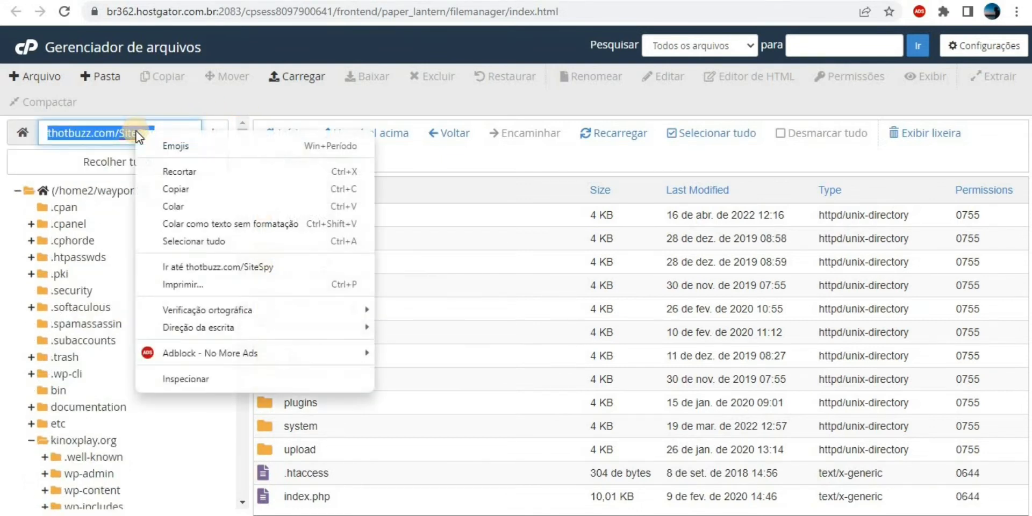
left_click(198, 191)
Load the thotbuzz.com/SiteSpy installer in a new tab and translate it into Portuguese.
key("ctrl+t")
key("ctrl+v")
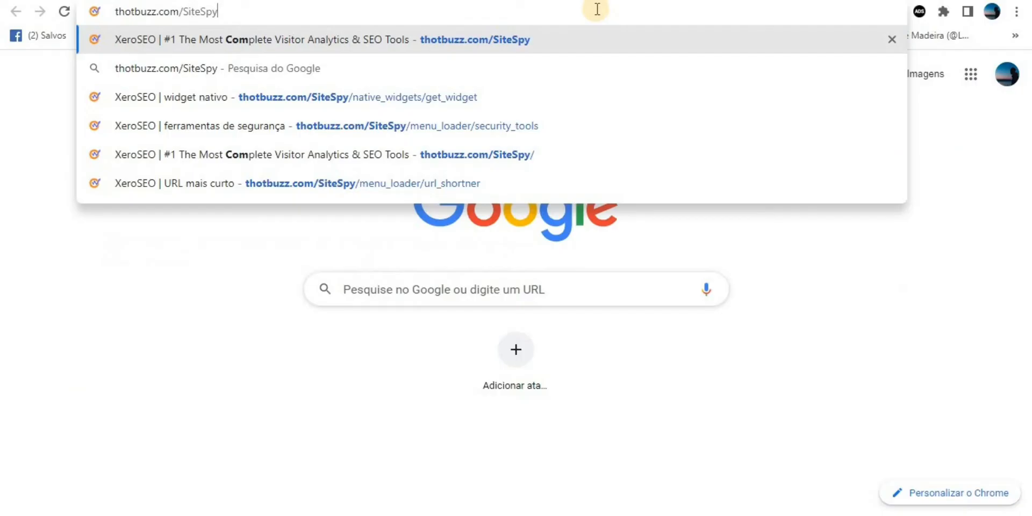
key("Return")
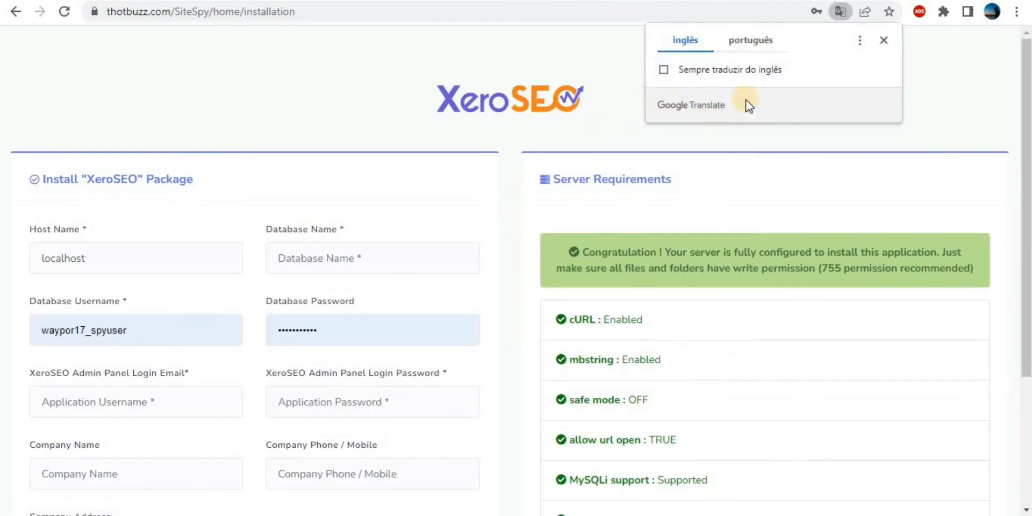
left_click(743, 51)
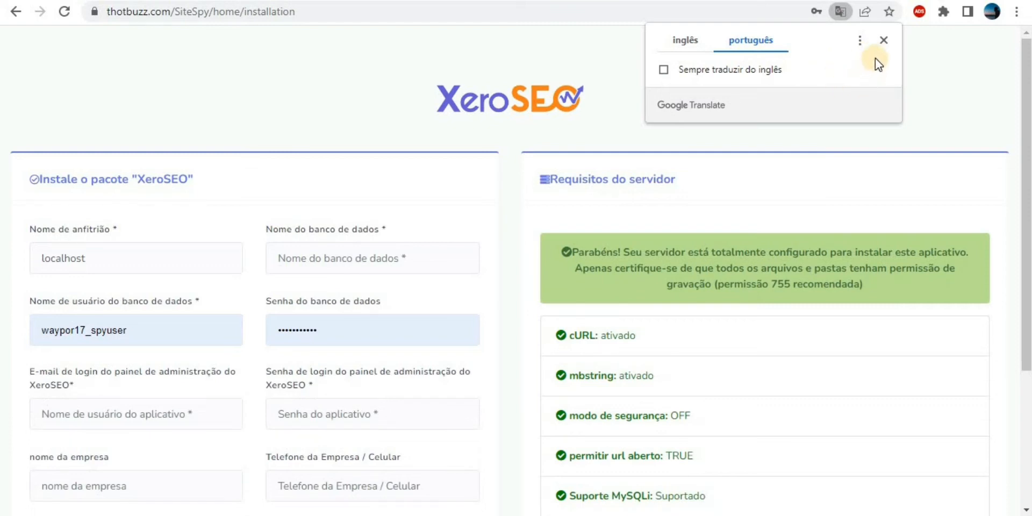
left_click(882, 41)
left_click_drag(1027, 104, 1026, 120)
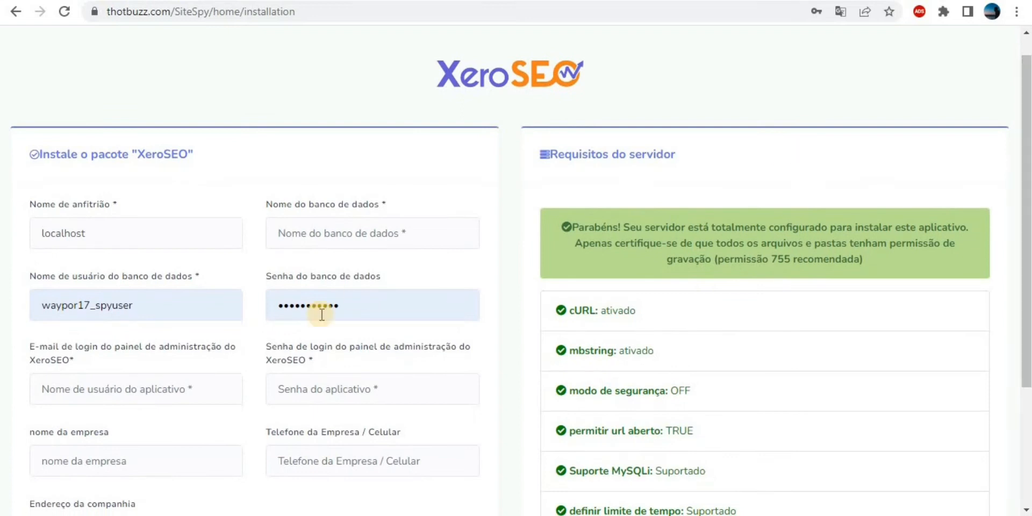
Clear the autofilled database password and username, then return to the cPanel tab.
left_click(287, 307)
key("ctrl+a")
key("BackSpace")
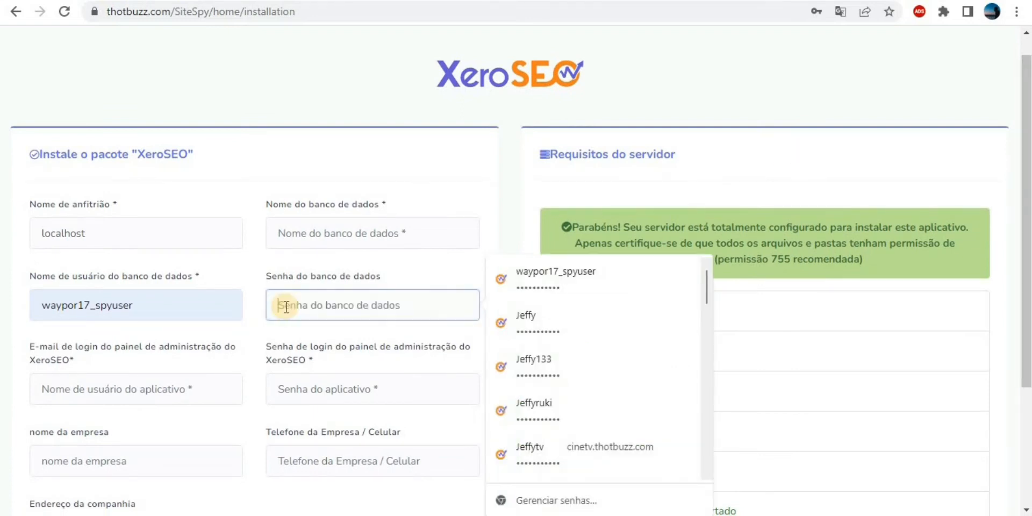
left_click(185, 310)
key("ctrl+a")
key("BackSpace")
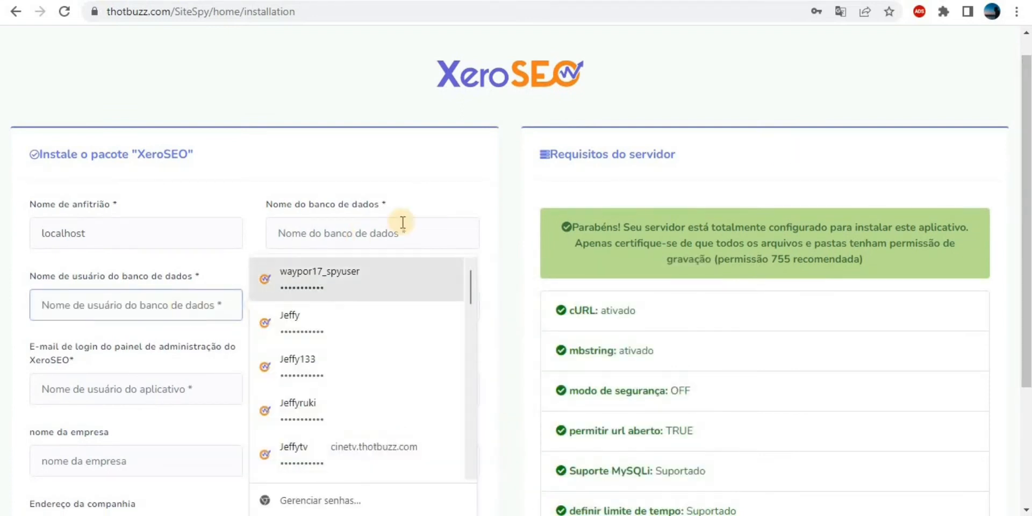
left_click(474, 189)
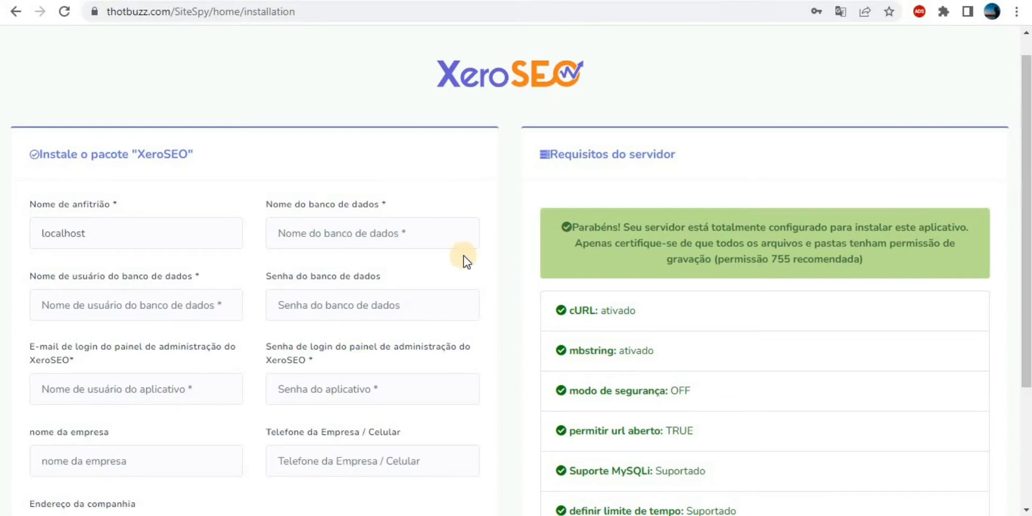
key("ctrl+Tab")
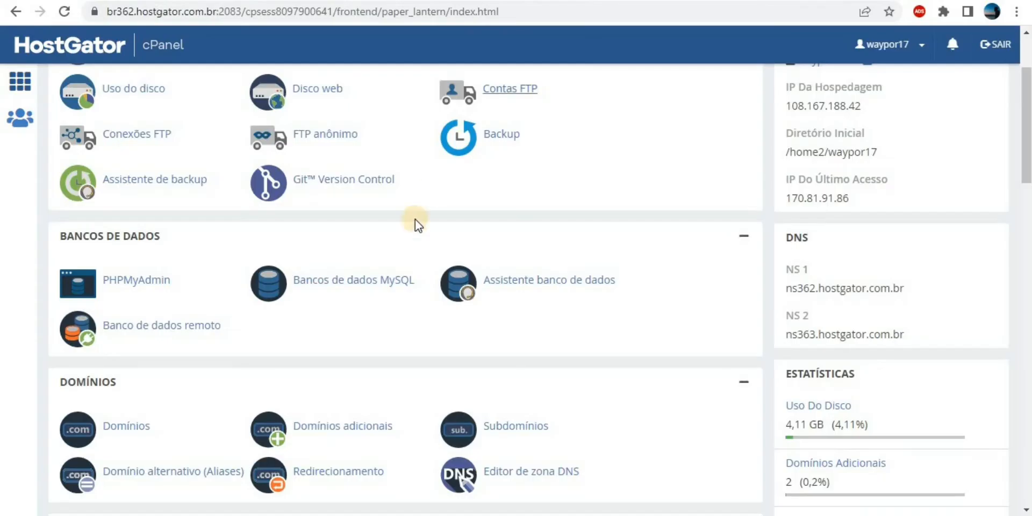
Create the MySQL database sitespy (waypor17_sitespy) and return to the databases page.
left_click(354, 283)
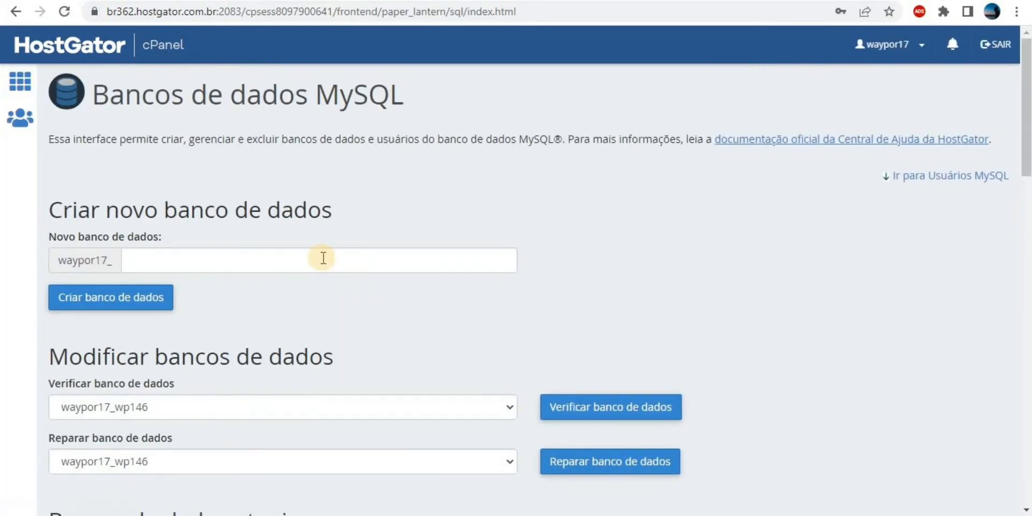
left_click(323, 258)
type("sitespy")
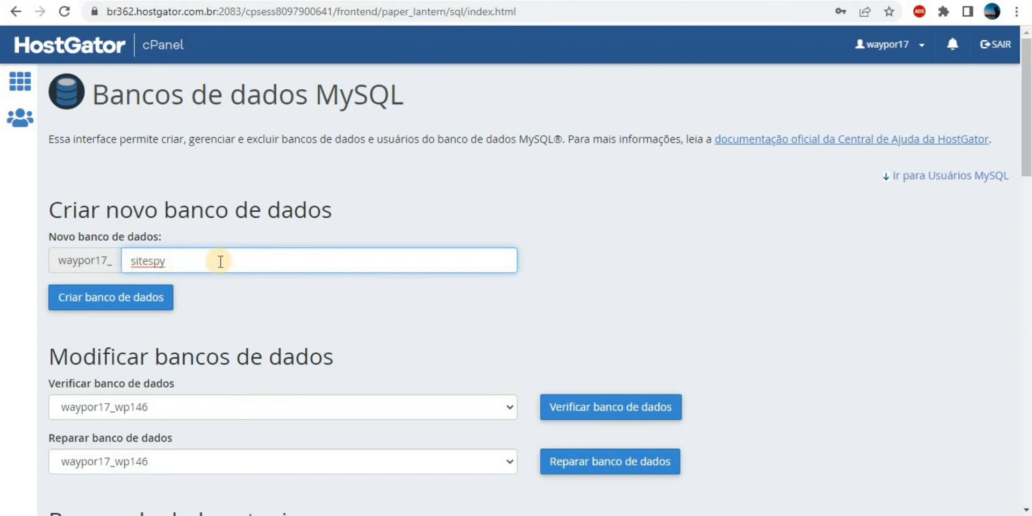
left_click(130, 302)
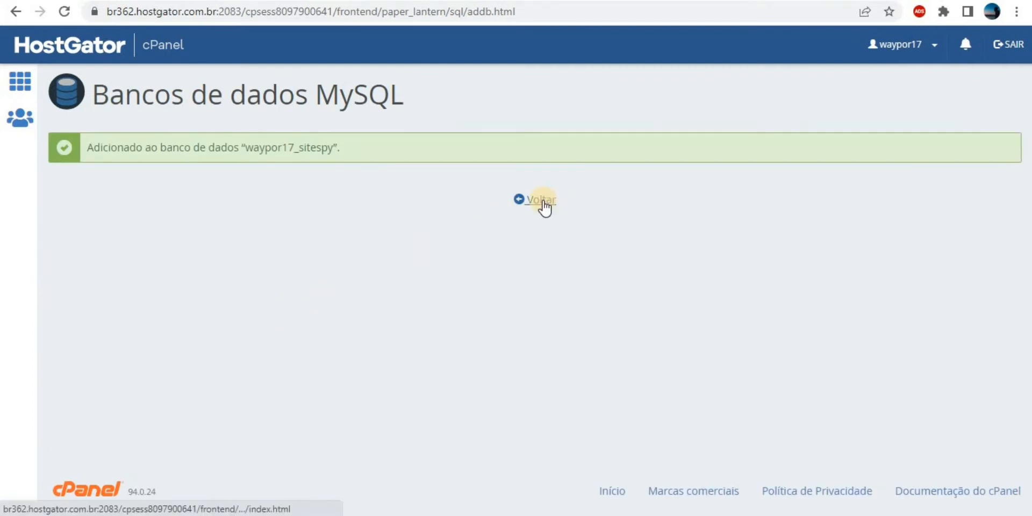
left_click(541, 200)
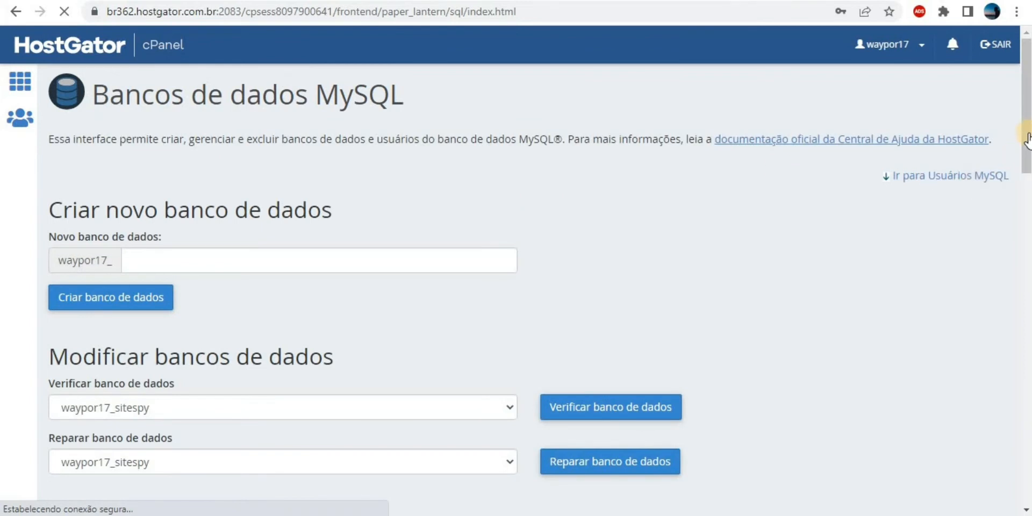
left_click_drag(1028, 134, 1026, 322)
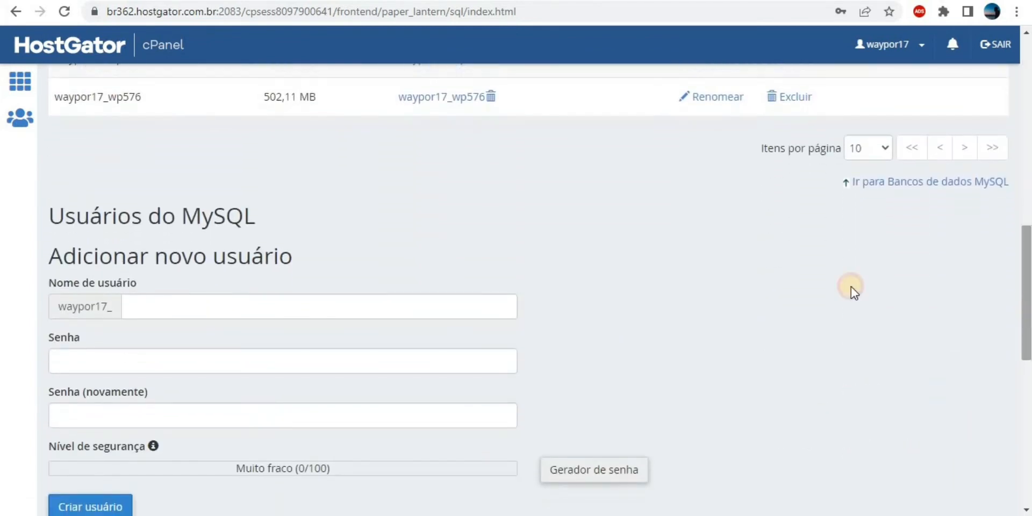
Create MySQL user spy (waypor17_spy) with a strong password, then go back.
left_click(377, 297)
type("sitespy")
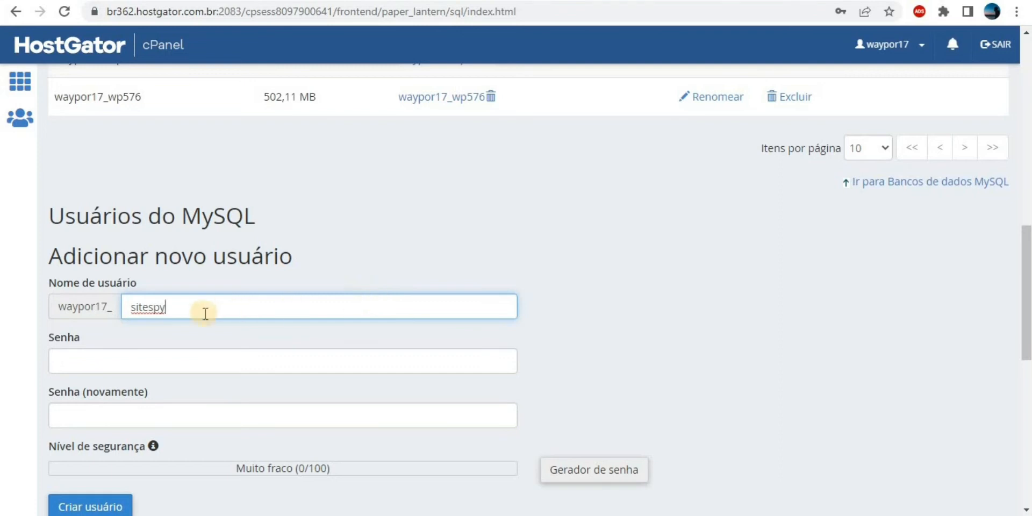
left_click_drag(148, 309, 115, 313)
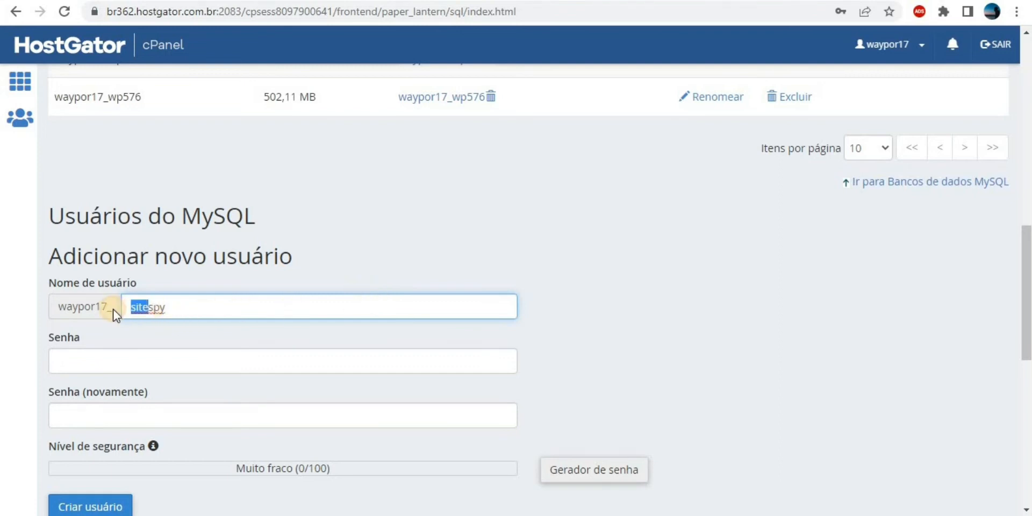
key("BackSpace")
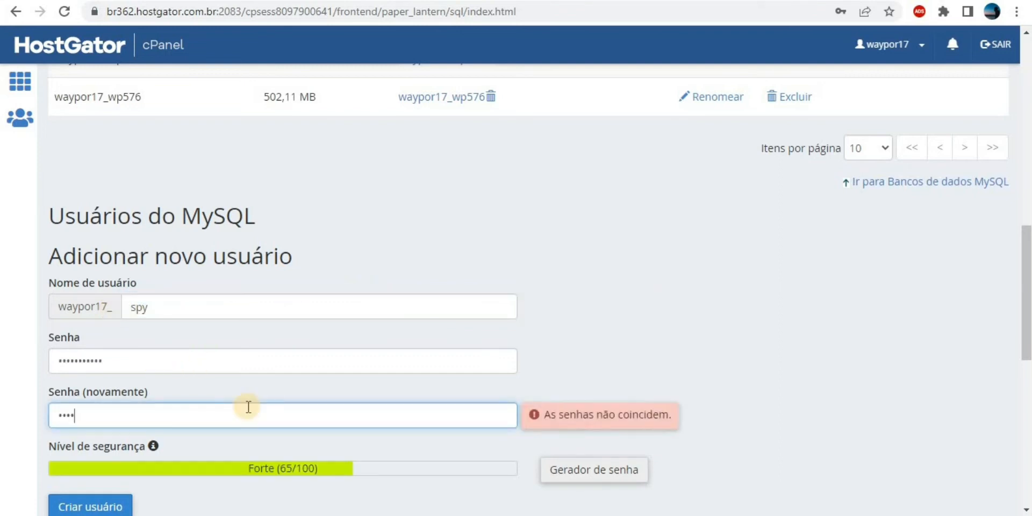
type("••")
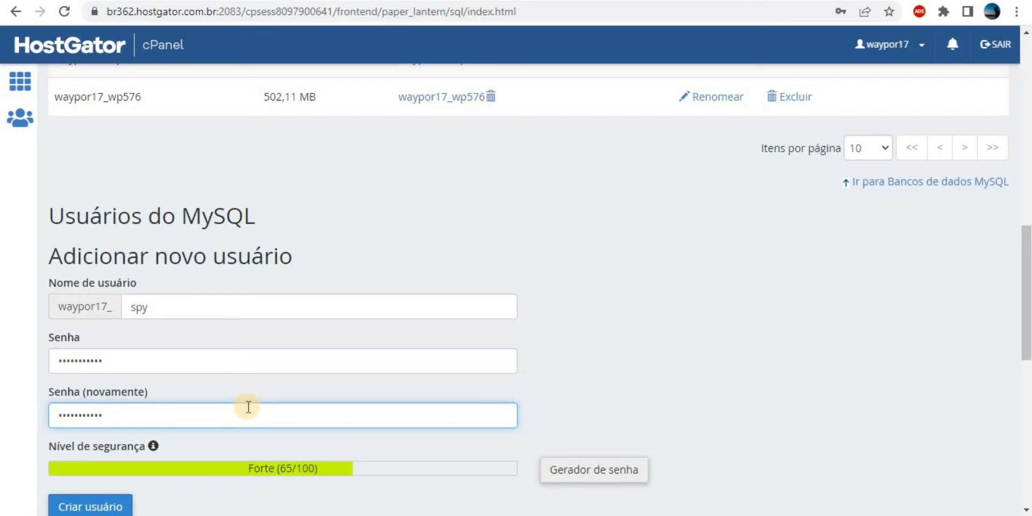
left_click(97, 505)
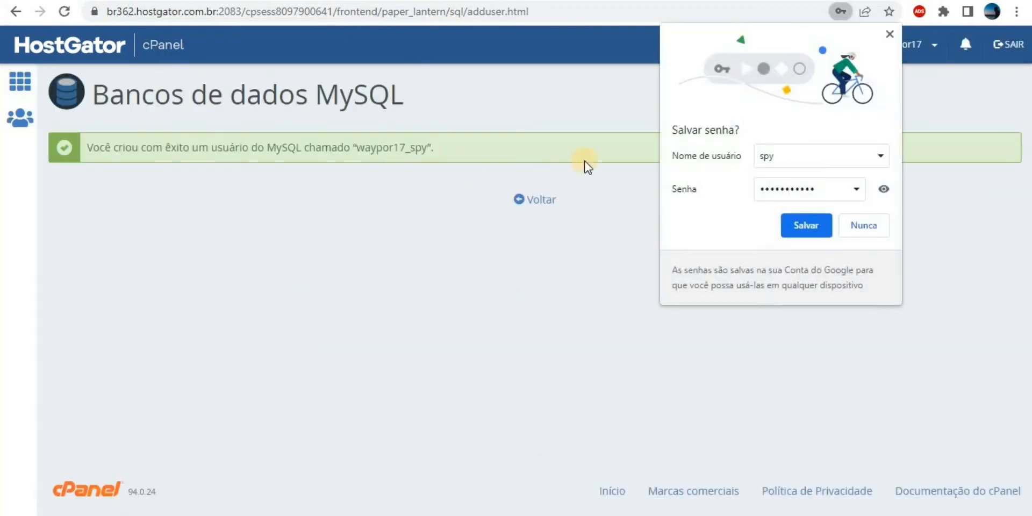
left_click(890, 35)
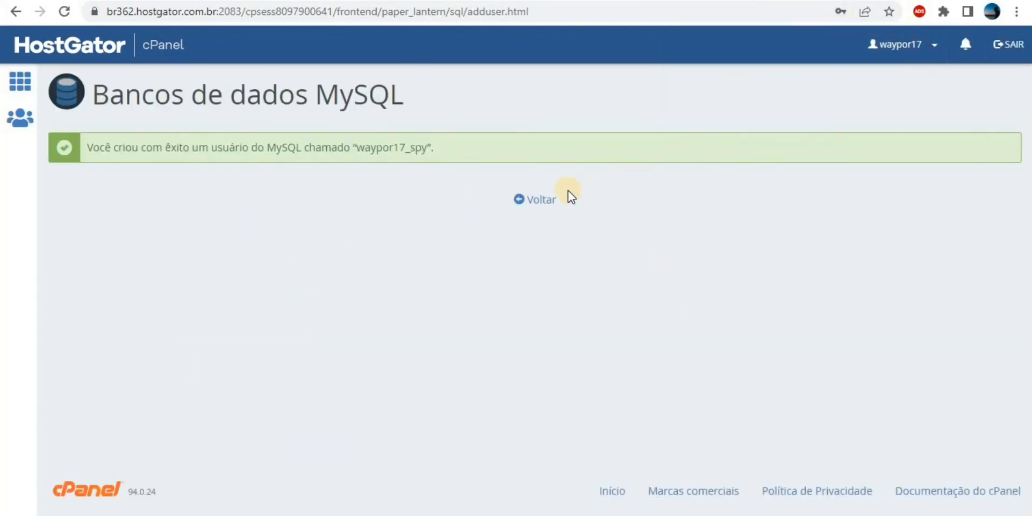
left_click(541, 200)
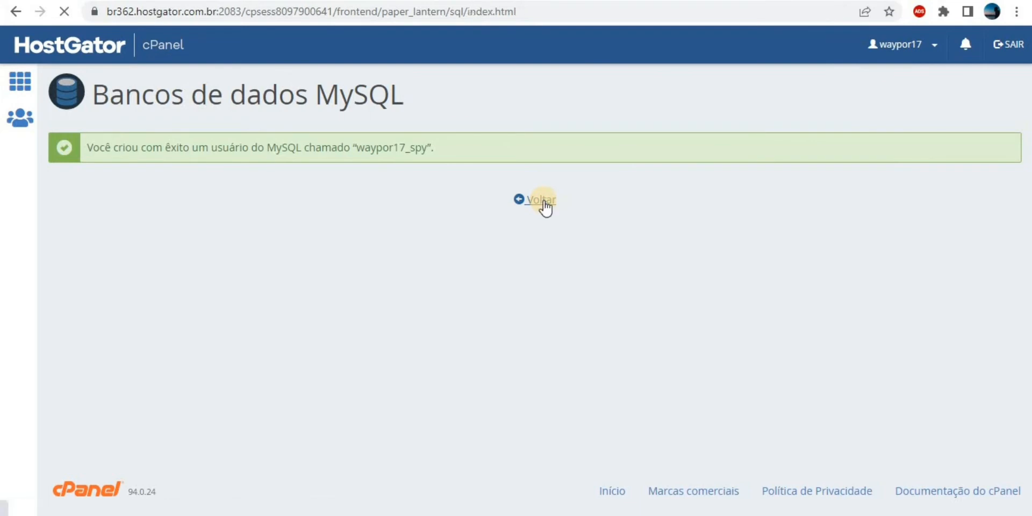
Add user waypor17_spy to database waypor17_sitespy.
left_click_drag(1026, 184, 1026, 375)
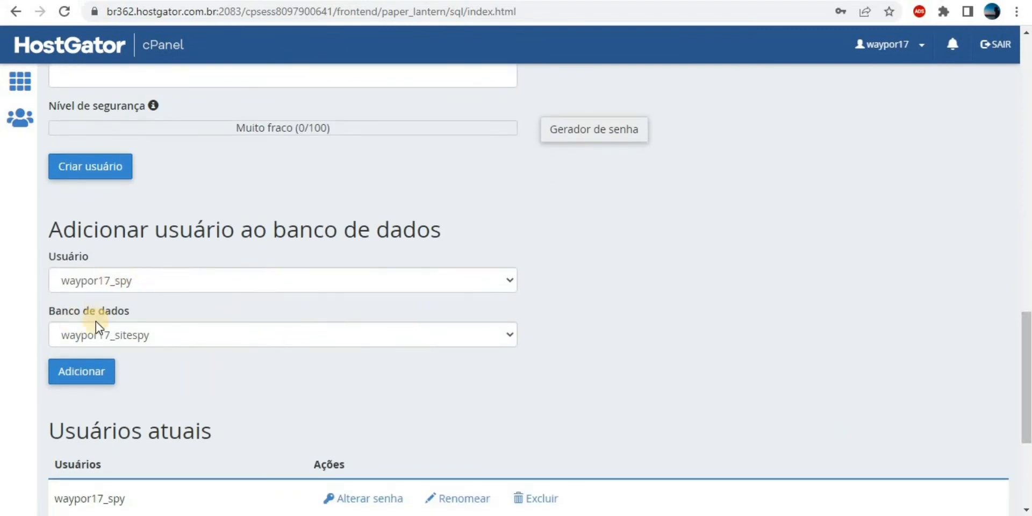
left_click(86, 375)
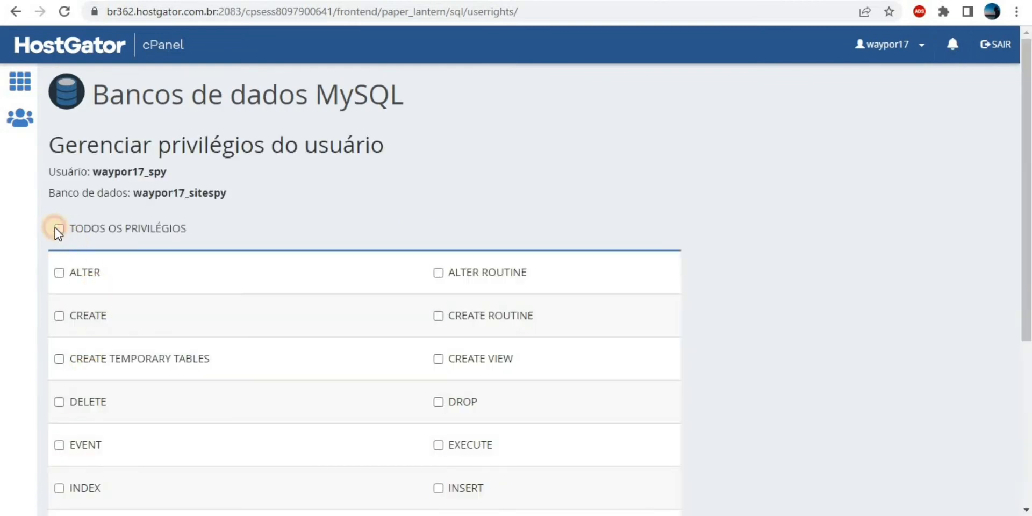
Grant waypor17_spy all privileges on waypor17_sitespy, save, and return to the installer.
left_click(58, 229)
scroll(476, 185, "down", 5)
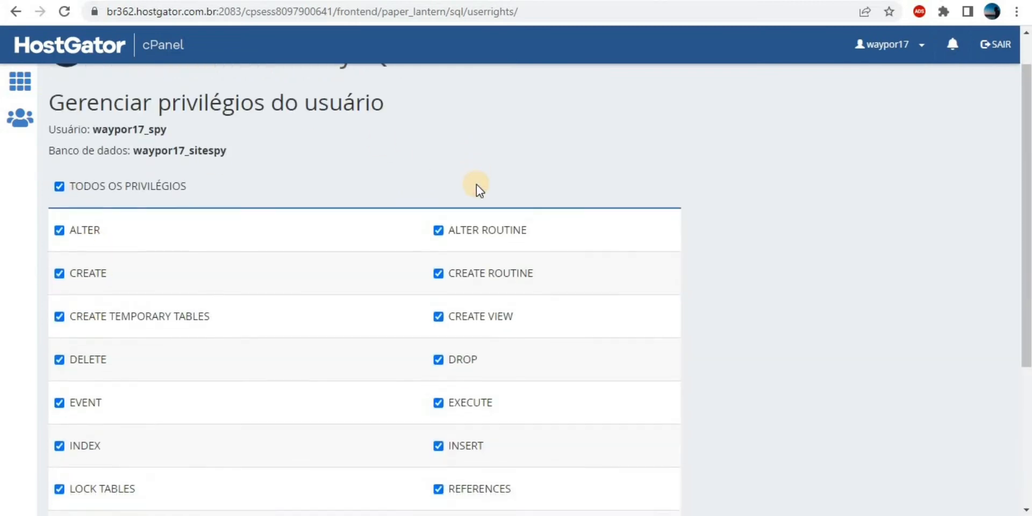
left_click(129, 404)
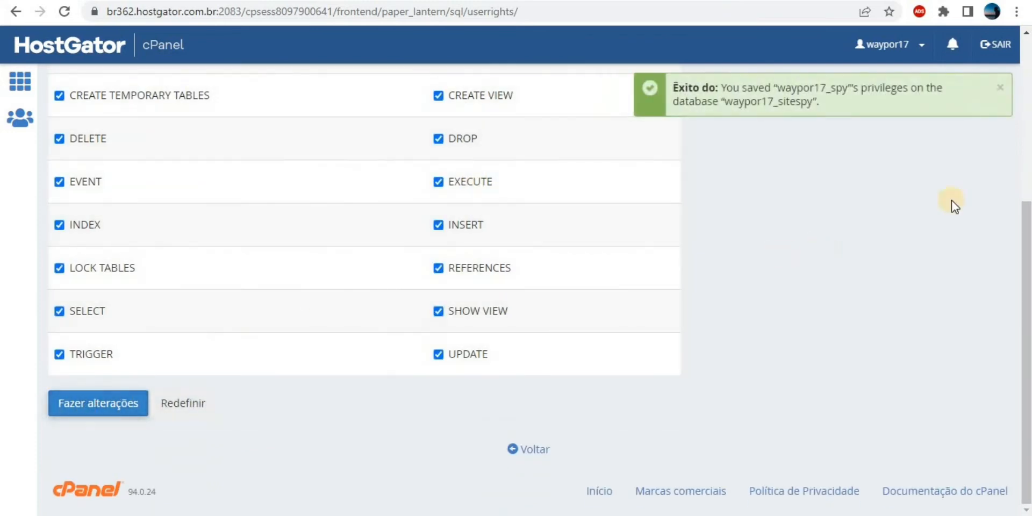
left_click(1026, 182)
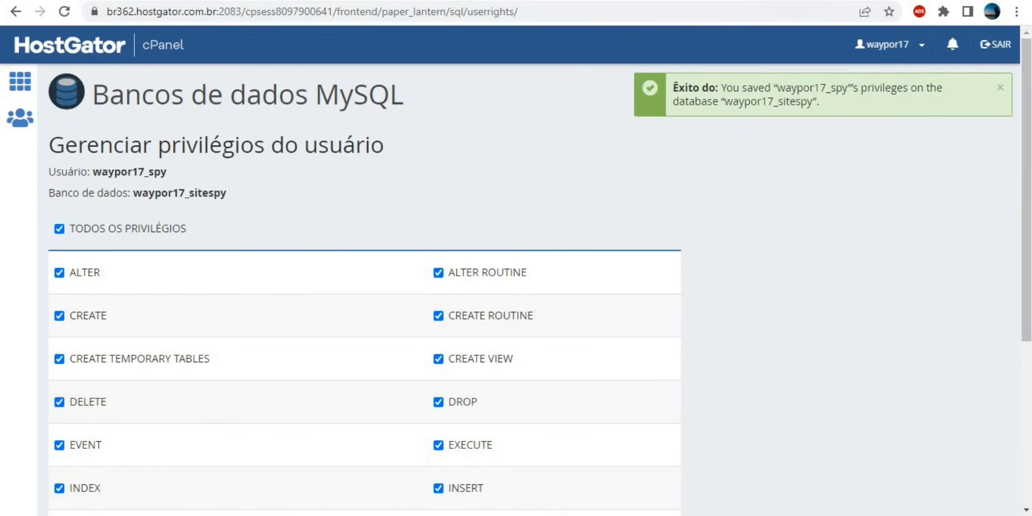
left_click(822, 0)
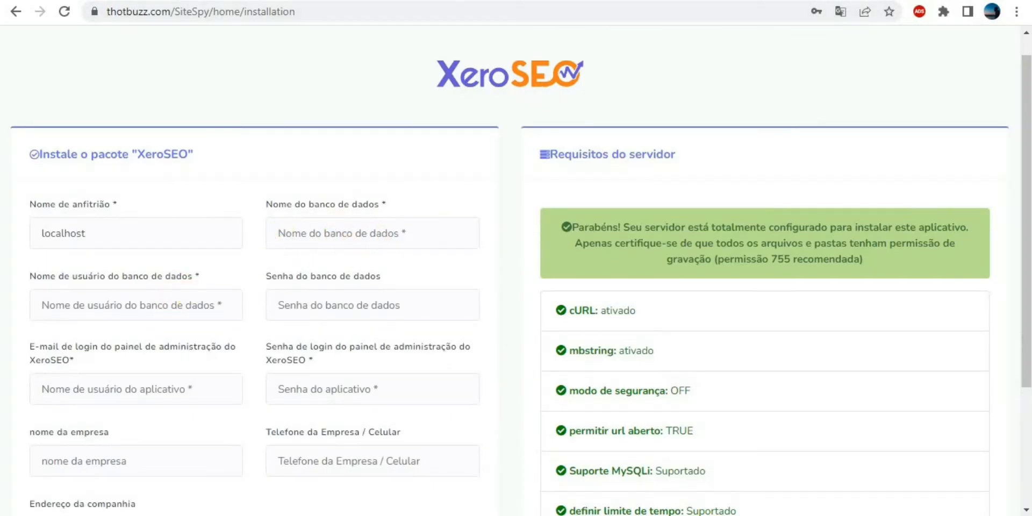
Copy the database name waypor17_sitespy from cPanel into the installer's database name field.
left_click(618, 1)
left_click_drag(134, 194, 236, 191)
right_click(208, 192)
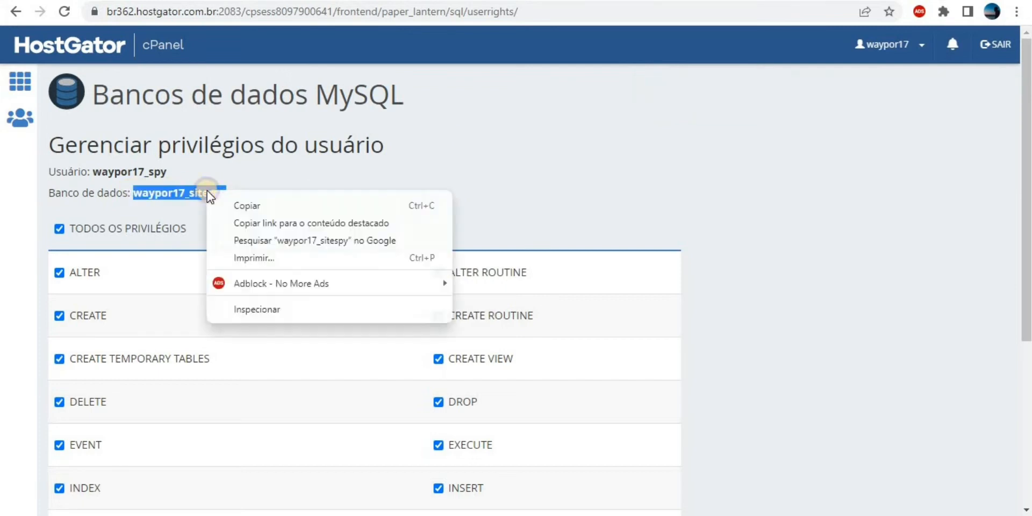
left_click(242, 203)
left_click(484, 1)
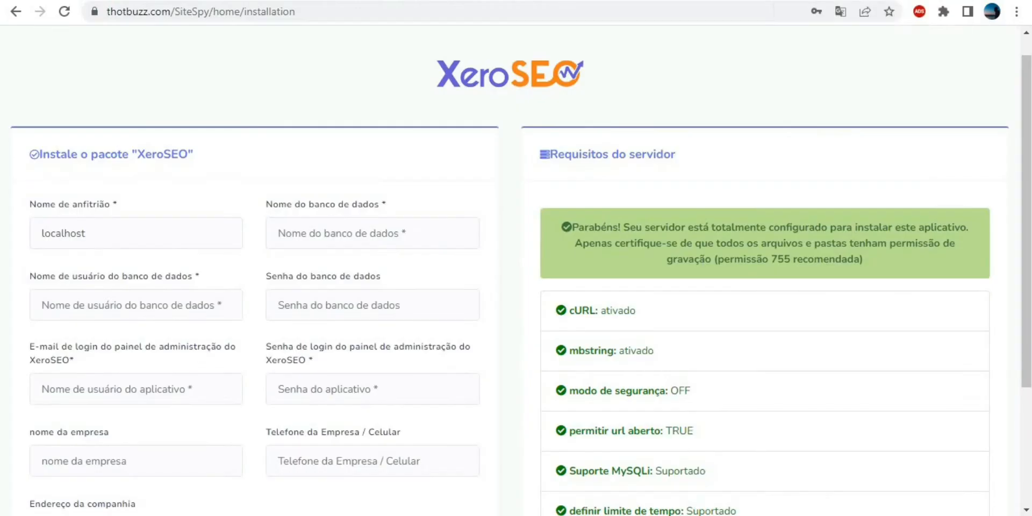
right_click(379, 240)
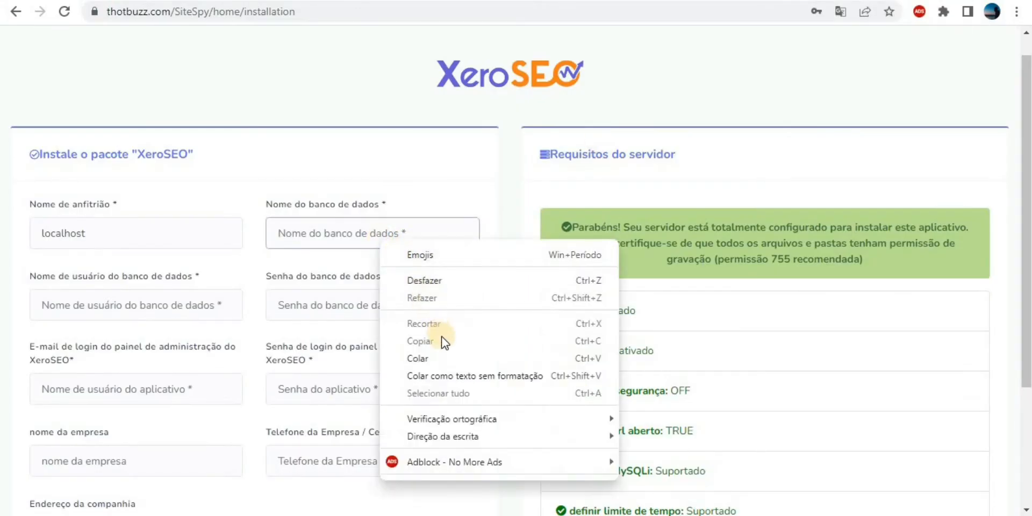
left_click(425, 358)
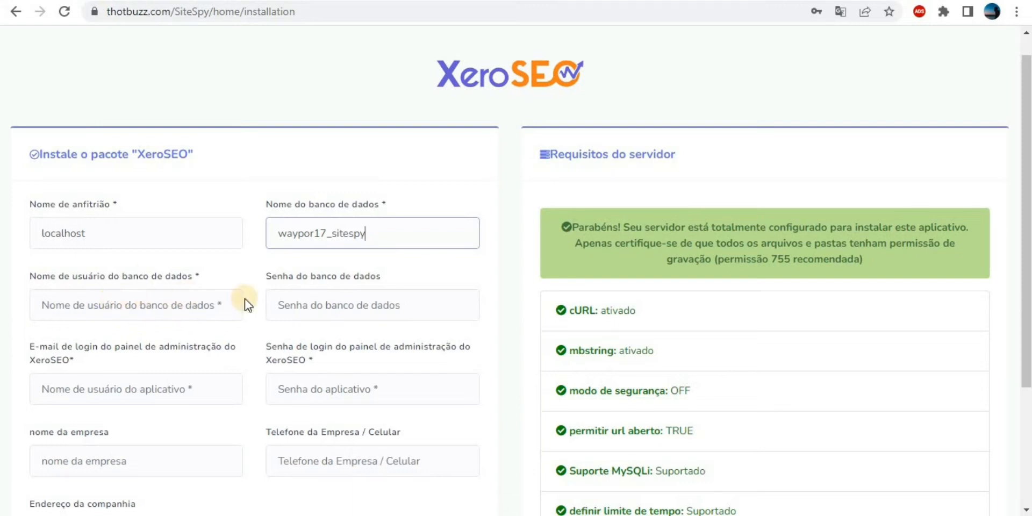
left_click(333, 2)
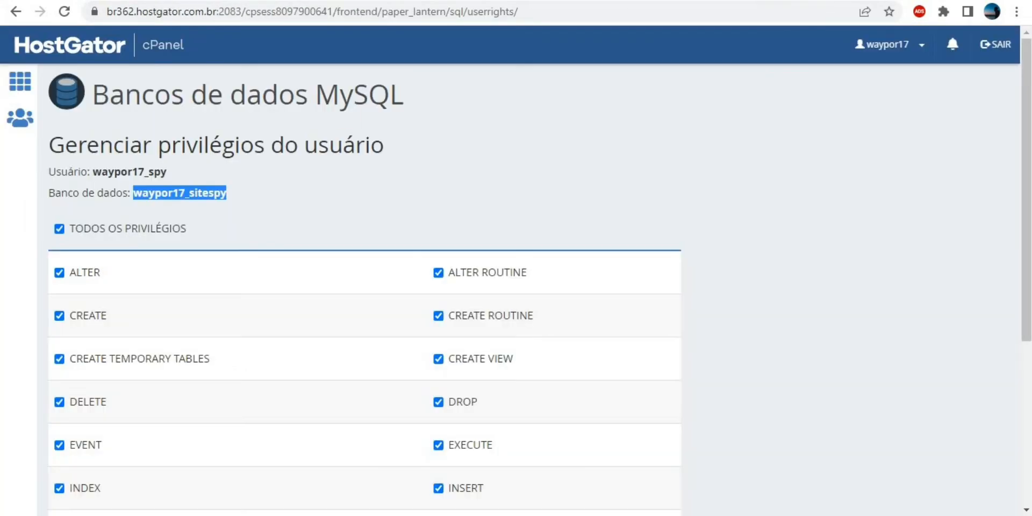
left_click_drag(92, 173, 189, 169)
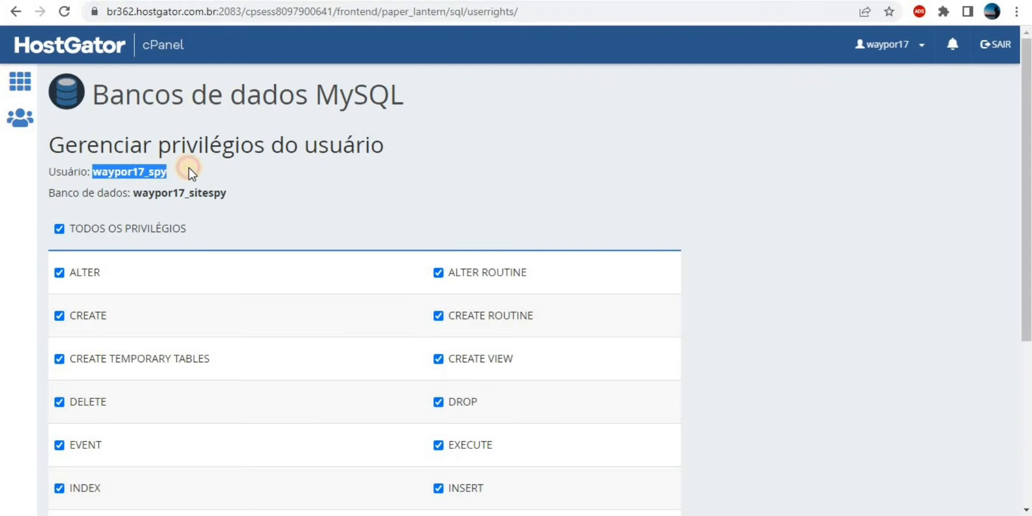
right_click(154, 171)
left_click(208, 183)
left_click(301, 1)
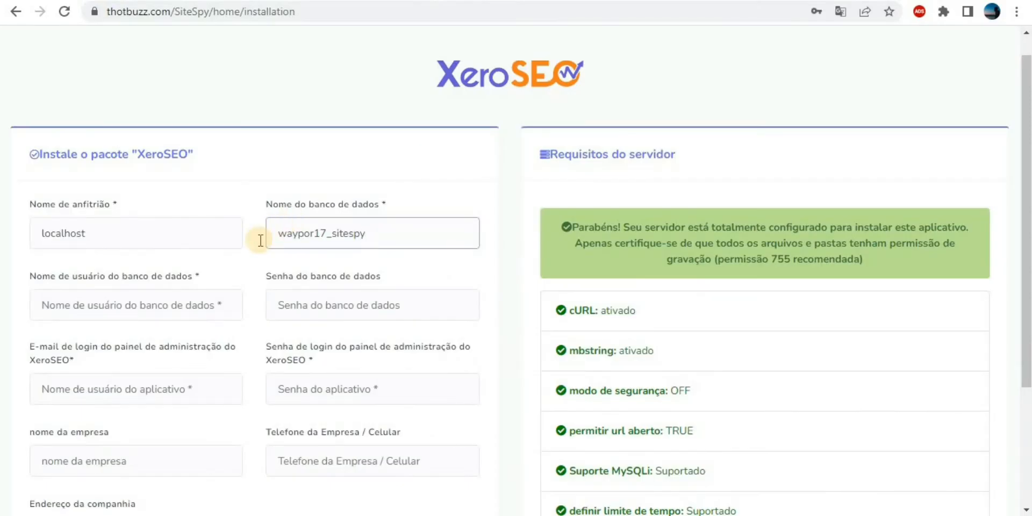
right_click(197, 307)
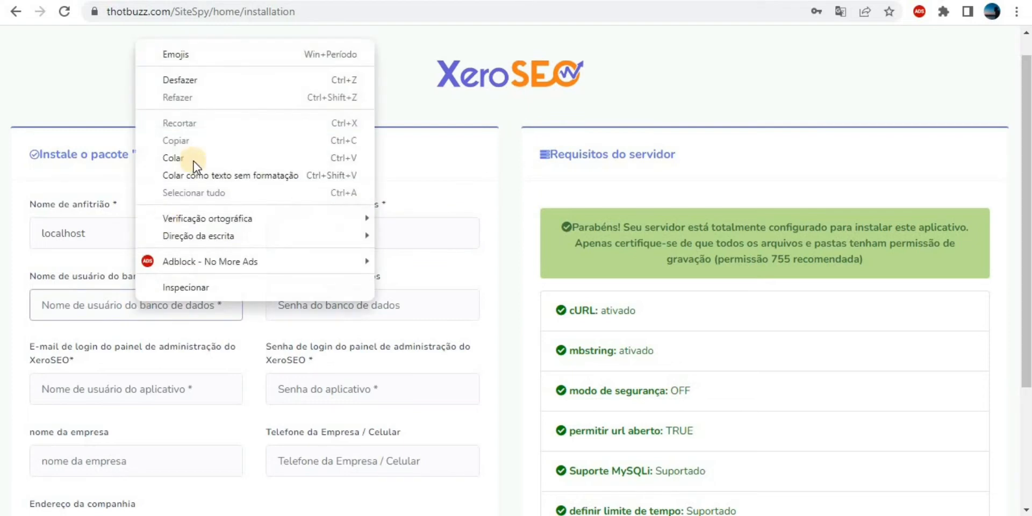
left_click(237, 156)
Enter the database password and the admin login e-mail.
left_click(391, 306)
type("••••")
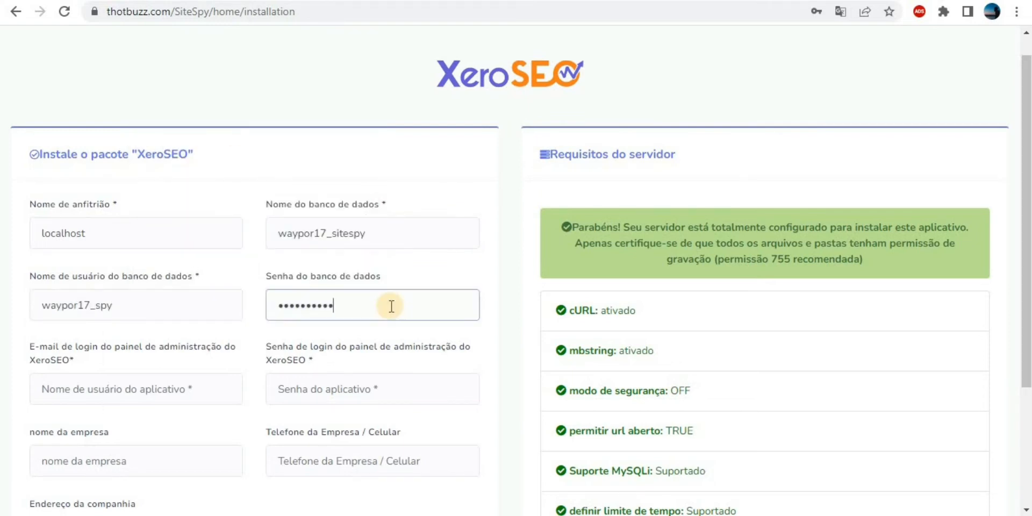
left_click(141, 389)
type("jeff")
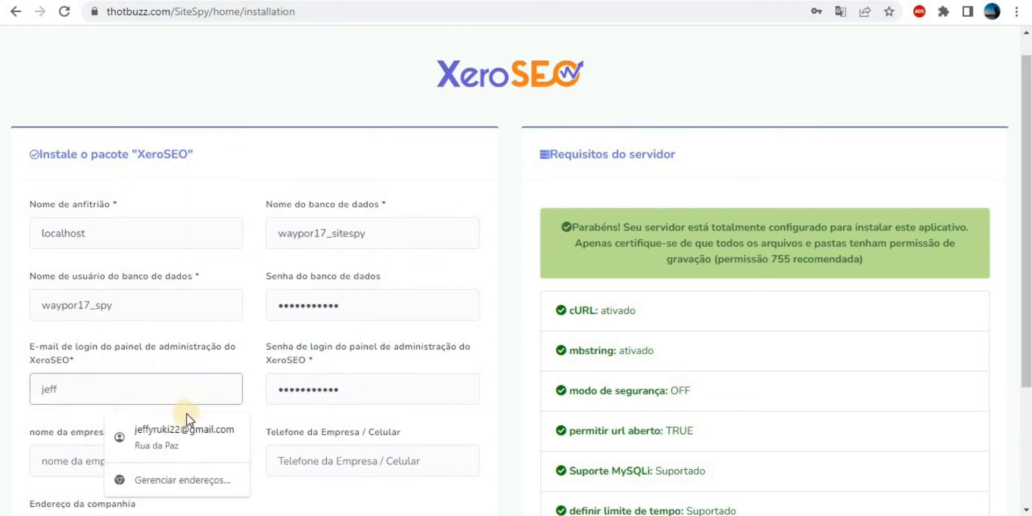
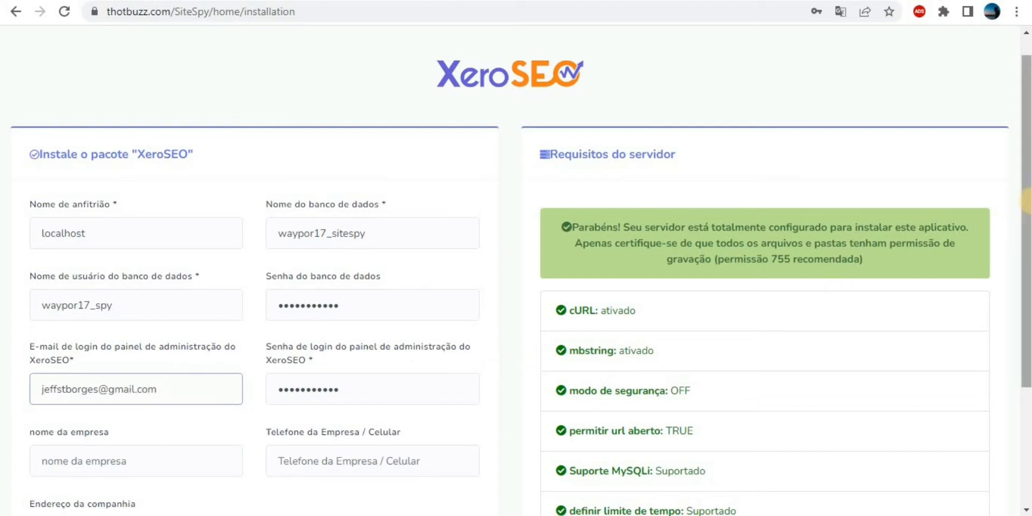
scroll(676, 312, "down", 3)
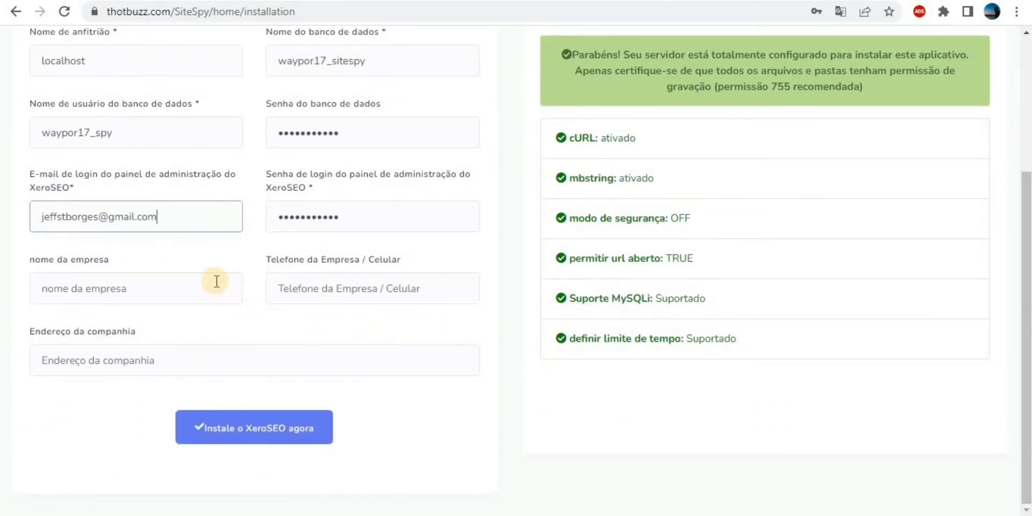
Enter the company address and run the XeroSEO installation.
left_click(280, 356)
type("rua da cotia")
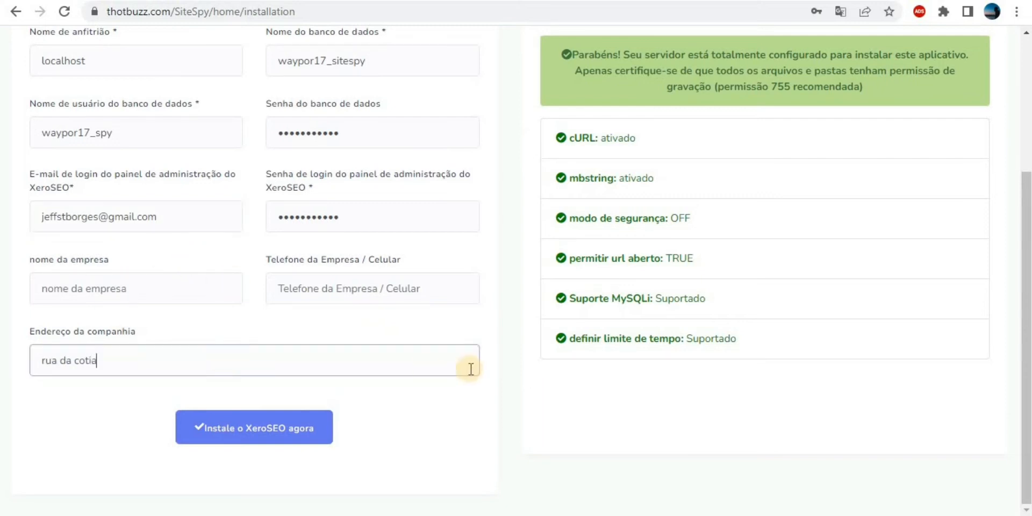
mouse_move(1026, 294)
left_mouse_down()
mouse_move(1027, 212)
mouse_move(1026, 280)
left_mouse_up()
left_click(239, 461)
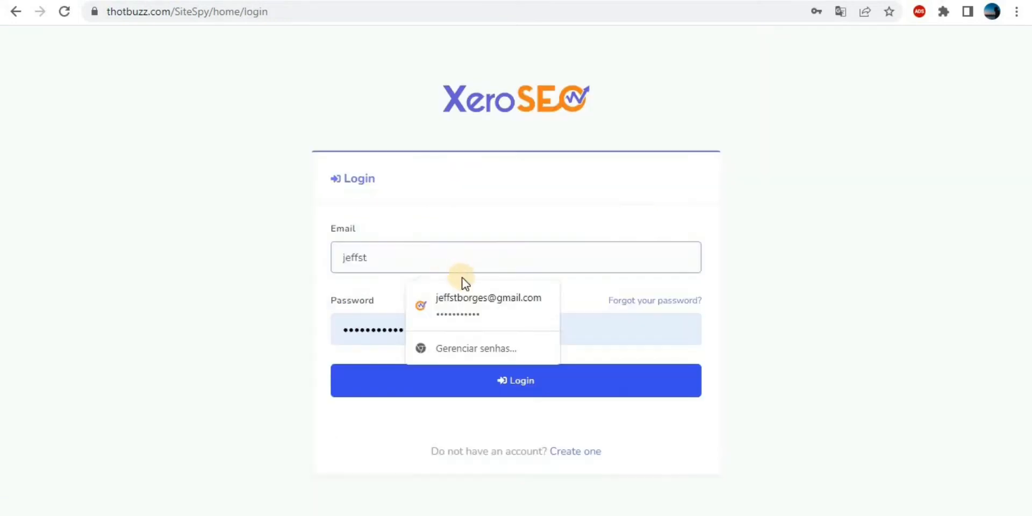
Log in to XeroSEO using the saved admin e-mail and password autofill.
left_click(475, 295)
left_click(528, 379)
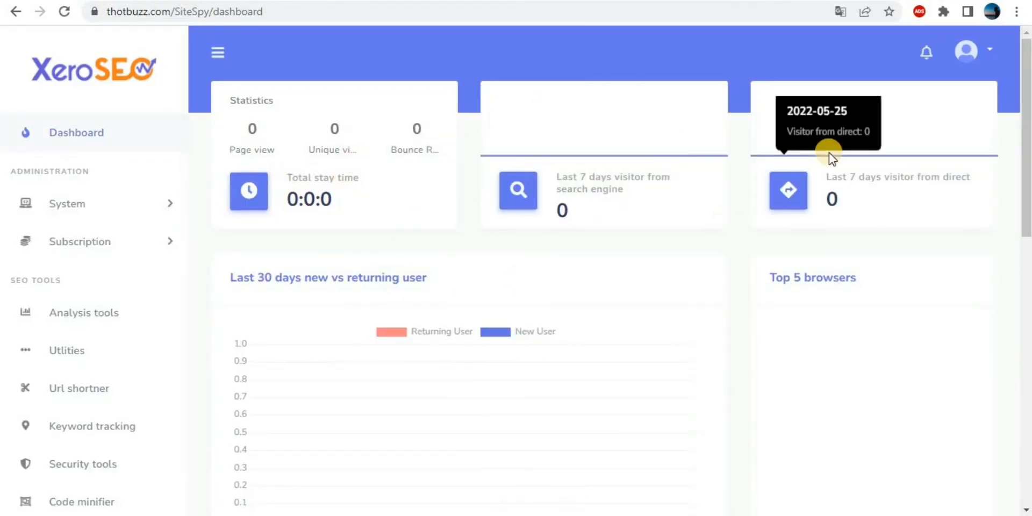
mouse_move(1025, 215)
left_mouse_down()
mouse_move(1026, 264)
mouse_move(1026, 221)
left_mouse_up()
left_click(456, 12)
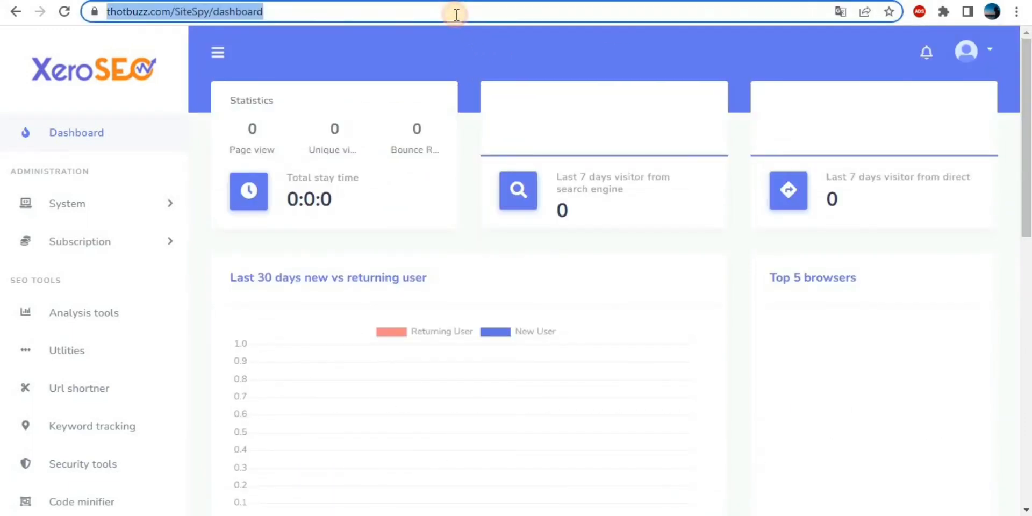
left_click(457, 12)
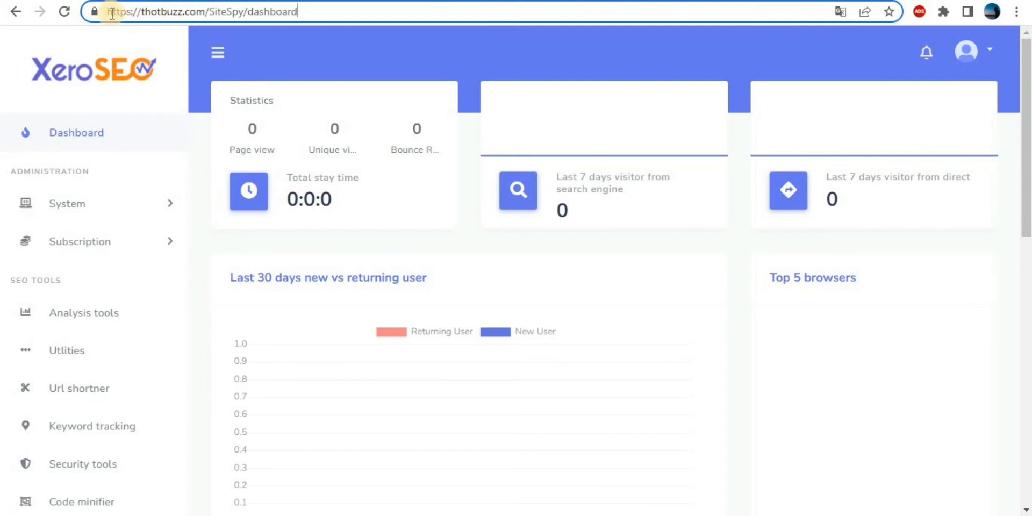
left_click_drag(108, 12, 242, 15)
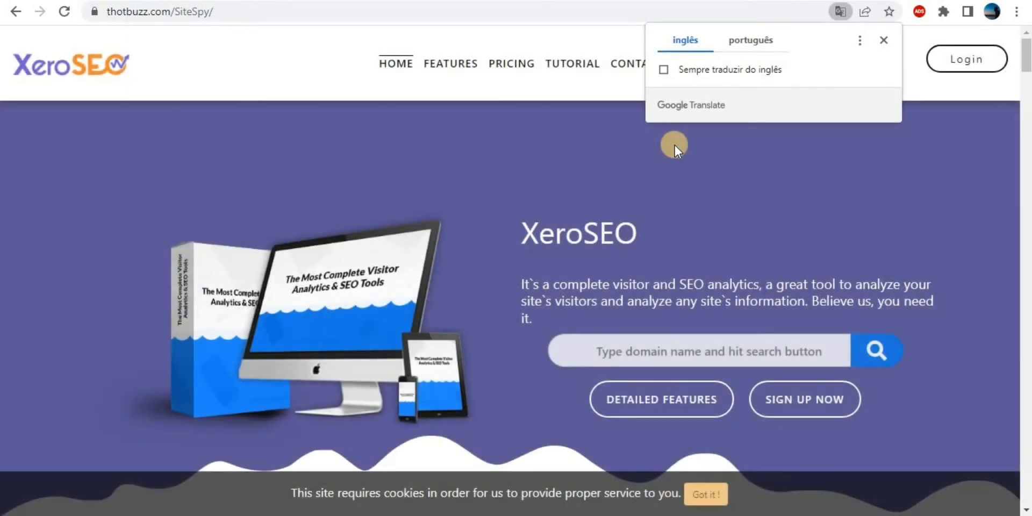
Translate the home page into português, accept the cookie notice, and scroll down to the features section.
left_click(743, 47)
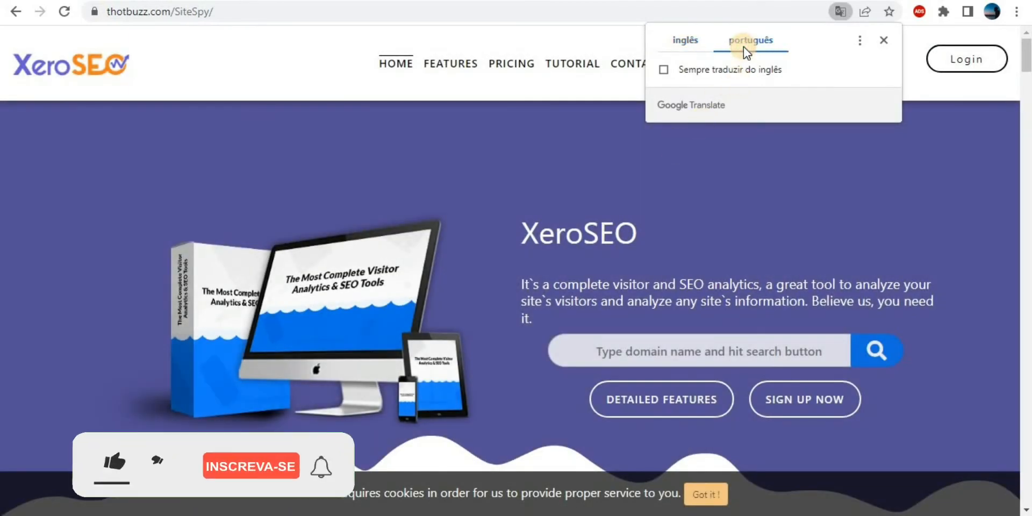
left_click(883, 40)
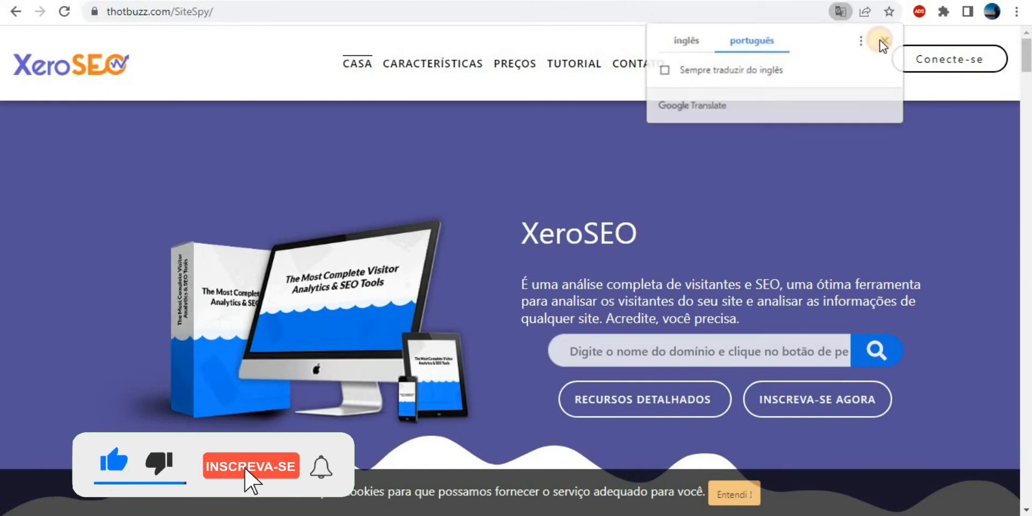
left_click(737, 492)
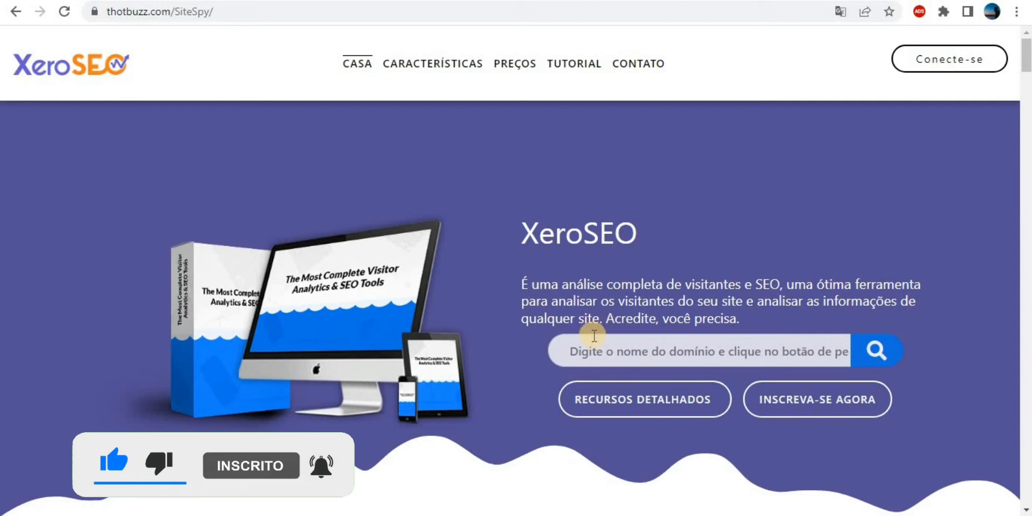
left_click(709, 352)
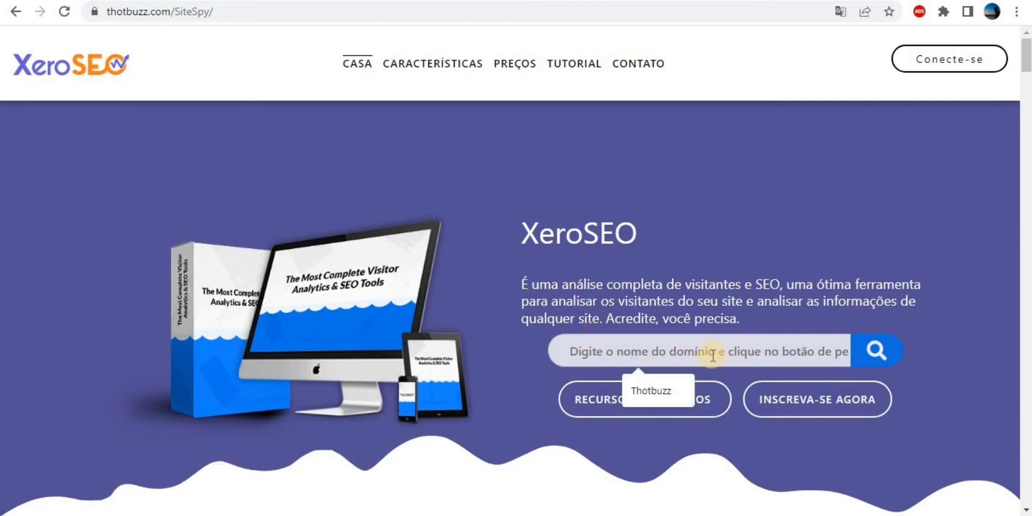
left_click(899, 276)
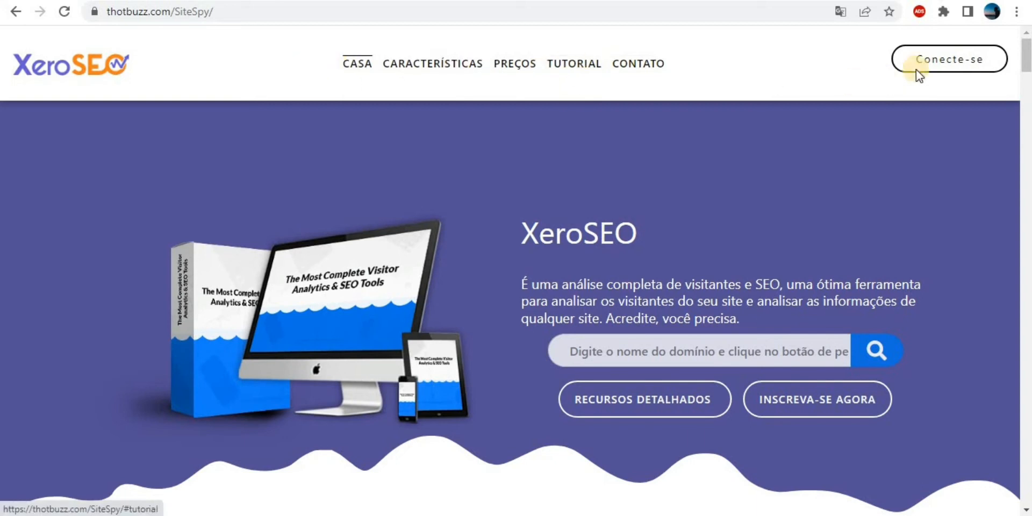
left_click_drag(1023, 56, 1026, 91)
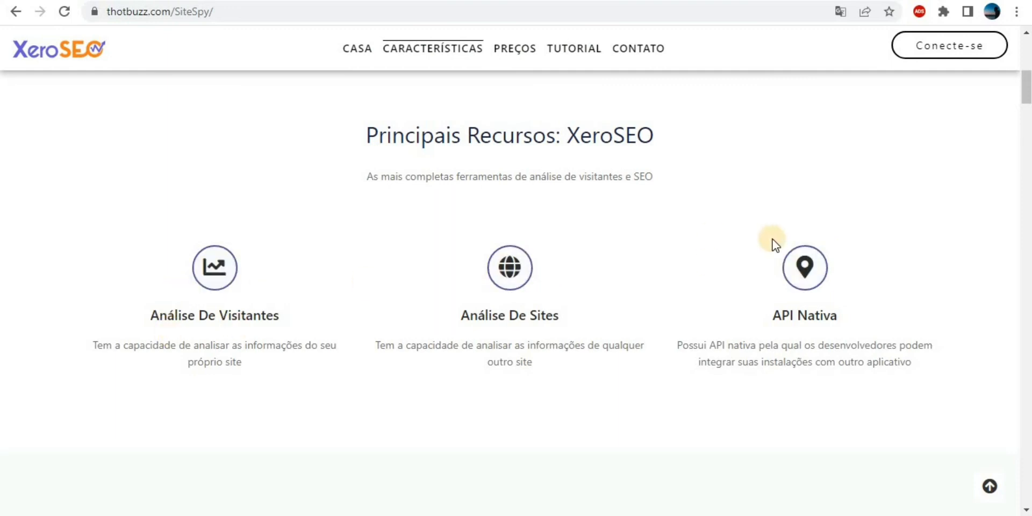
scroll(772, 240, "down", 2)
scroll(773, 240, "down", 2)
scroll(838, 205, "down", 3)
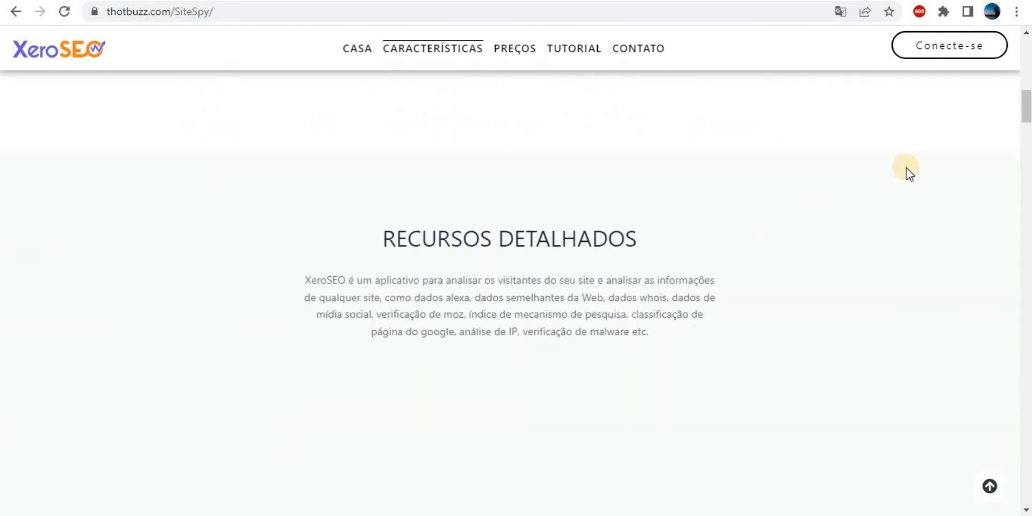
scroll(1021, 113, "down", 3)
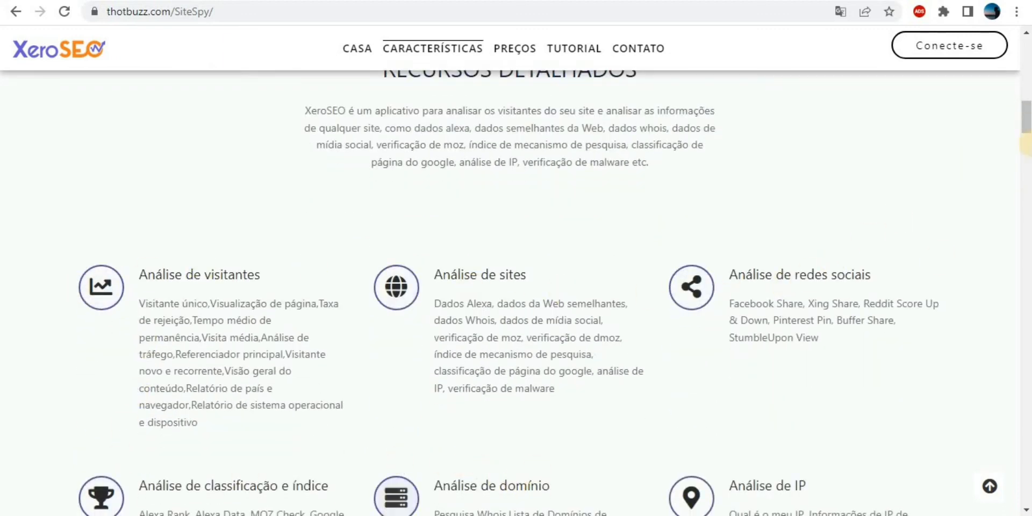
left_click_drag(1027, 126, 1027, 143)
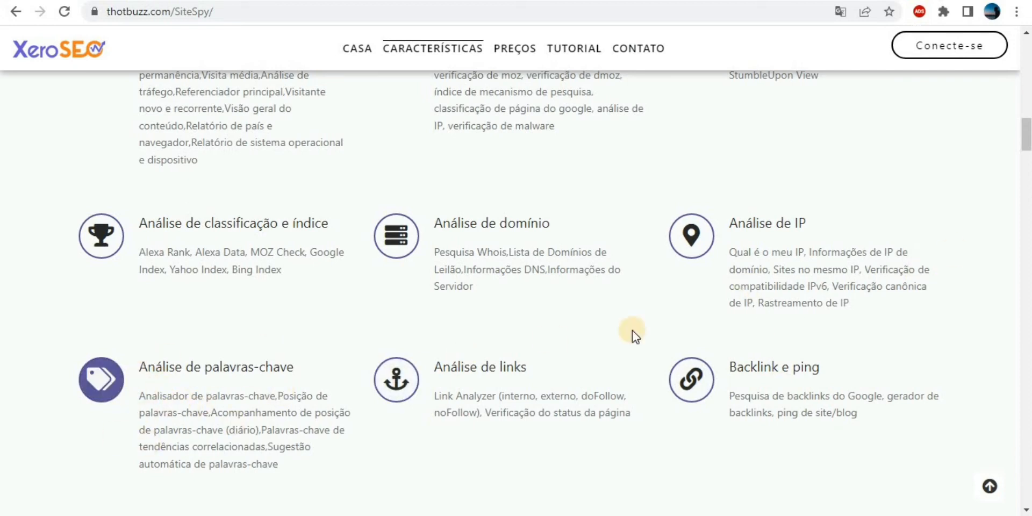
left_click_drag(1023, 139, 1028, 22)
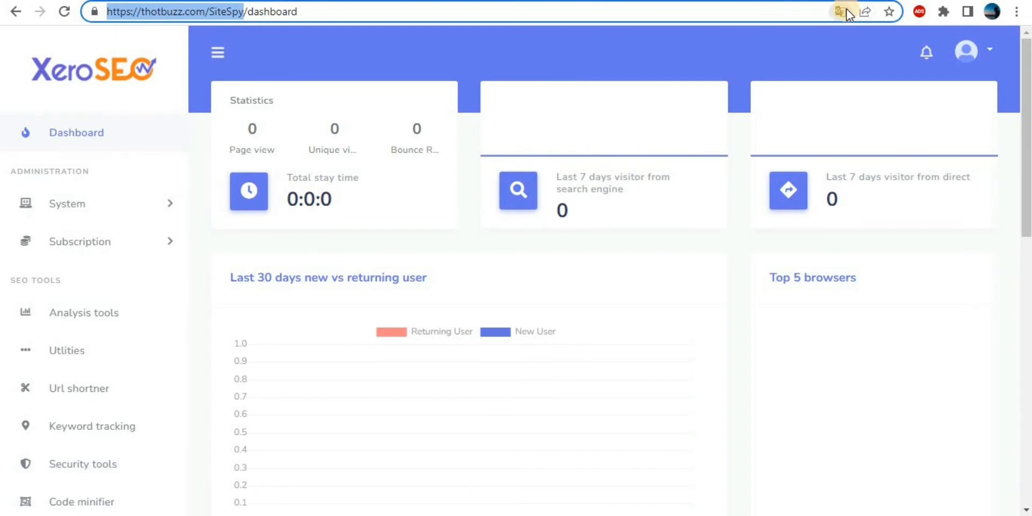
Translate the admin dashboard into português with Chrome's translate options.
left_click(844, 9)
left_click(761, 39)
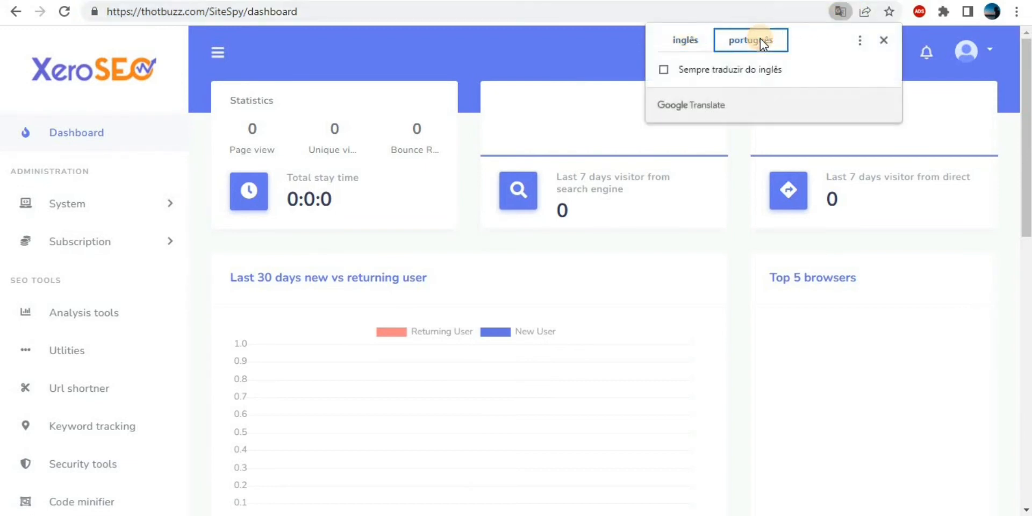
left_click(882, 42)
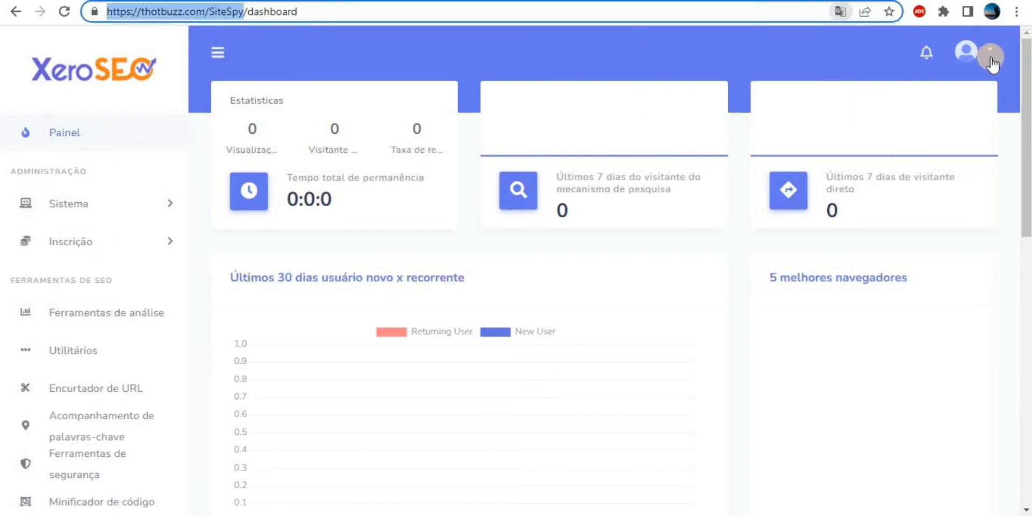
Look at the administrator account menu, close it, and scroll down the sidebar.
left_click(988, 53)
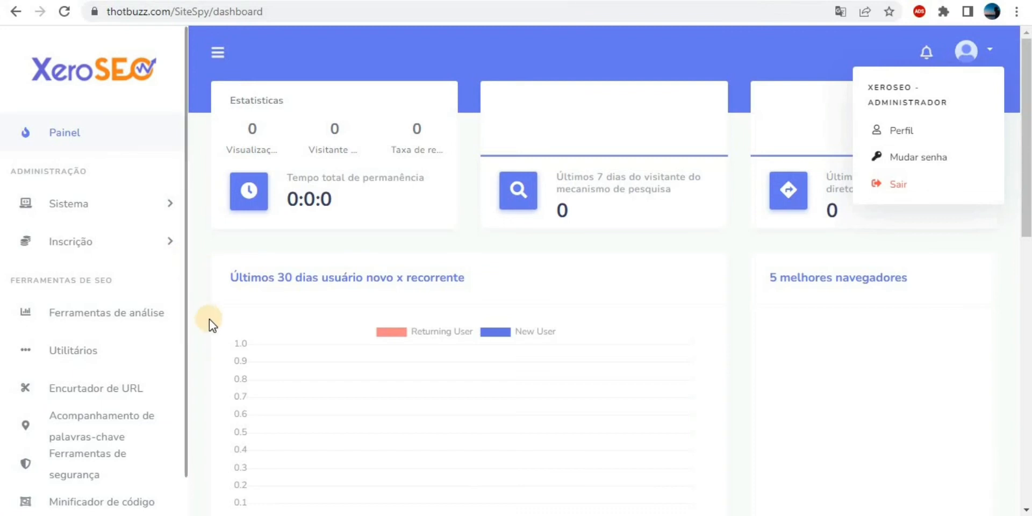
left_click(199, 375)
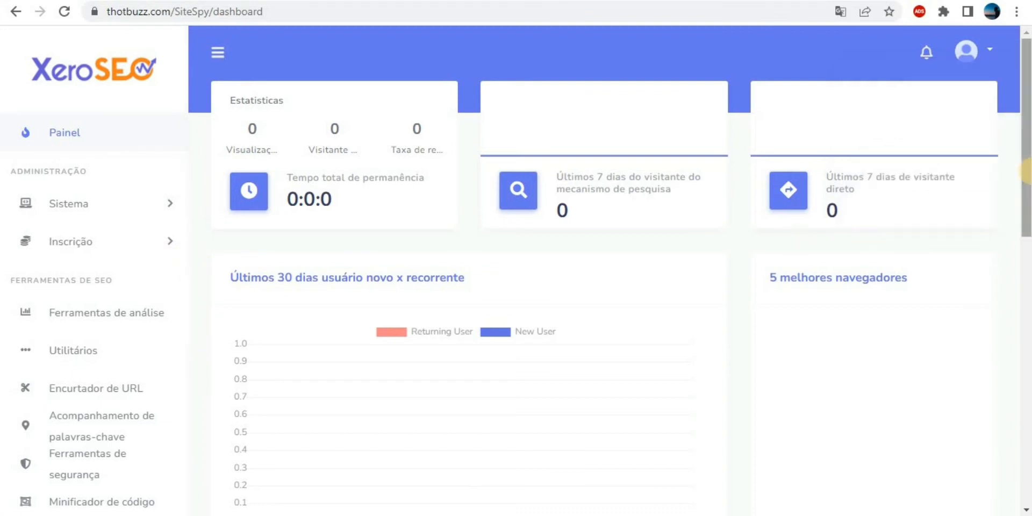
scroll(1027, 172, "down", 2)
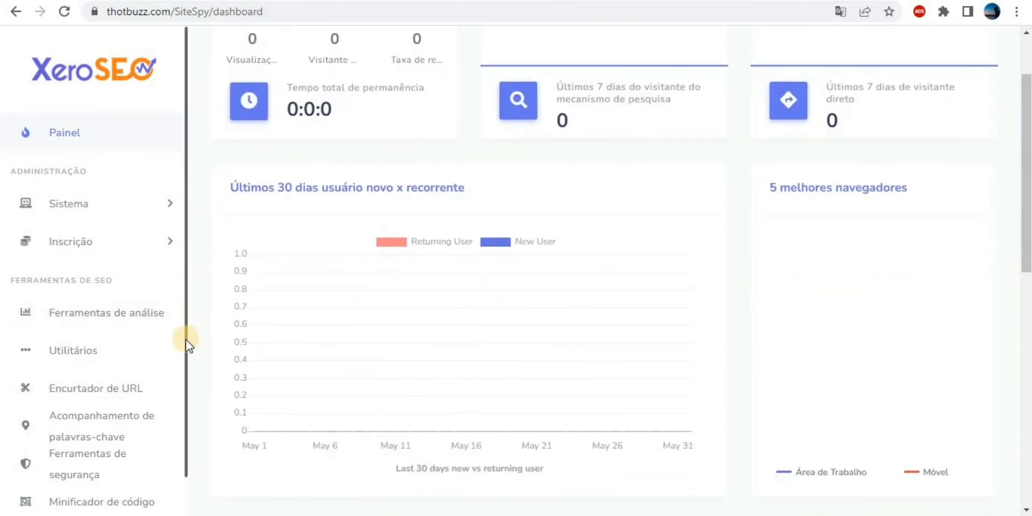
mouse_move(185, 344)
left_mouse_down()
mouse_move(186, 407)
mouse_move(184, 333)
left_mouse_up()
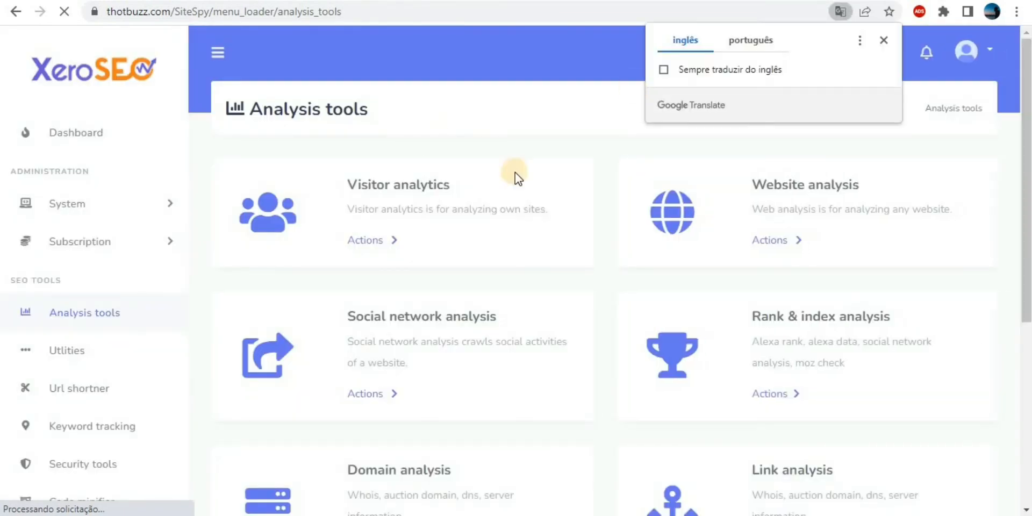
Translate the Analysis tools page into português and scroll down the page.
left_click(753, 38)
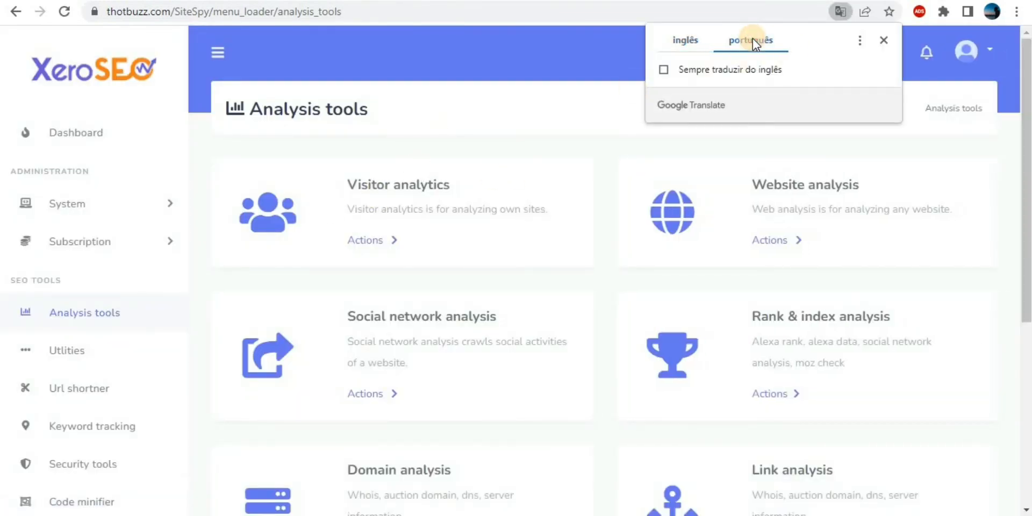
left_click(882, 40)
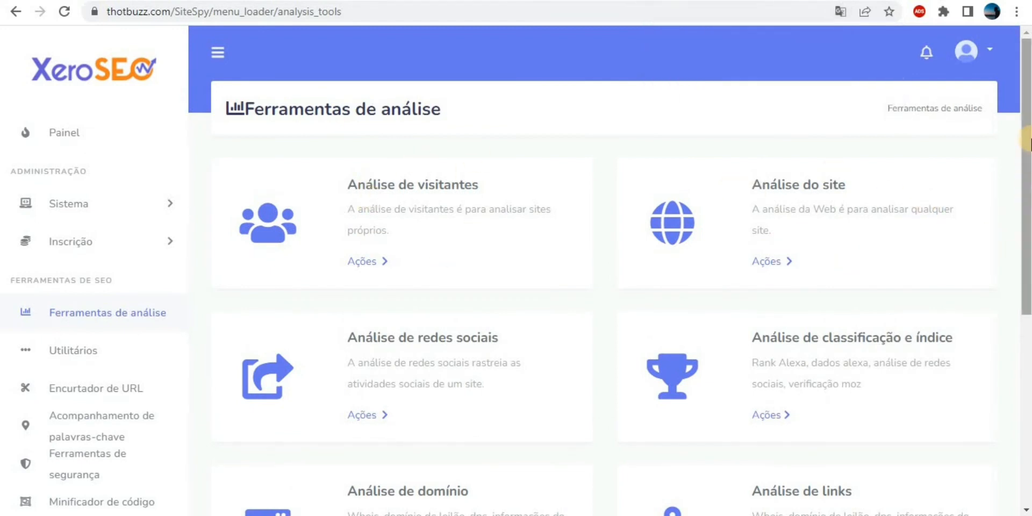
left_click_drag(1027, 144, 1026, 200)
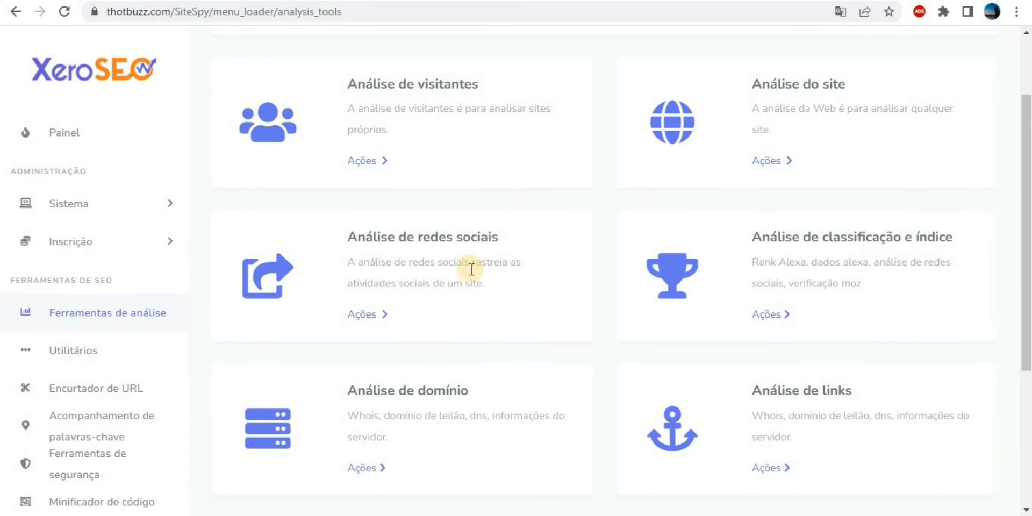
scroll(698, 369, "down", 3)
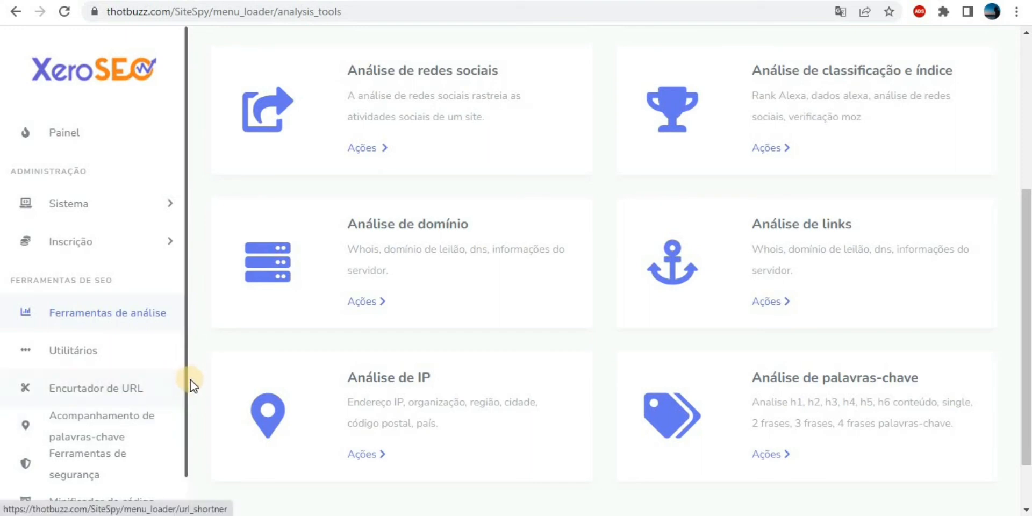
Look through the Encurtador de URL page, then go back to Ferramentas de análise.
left_click(113, 396)
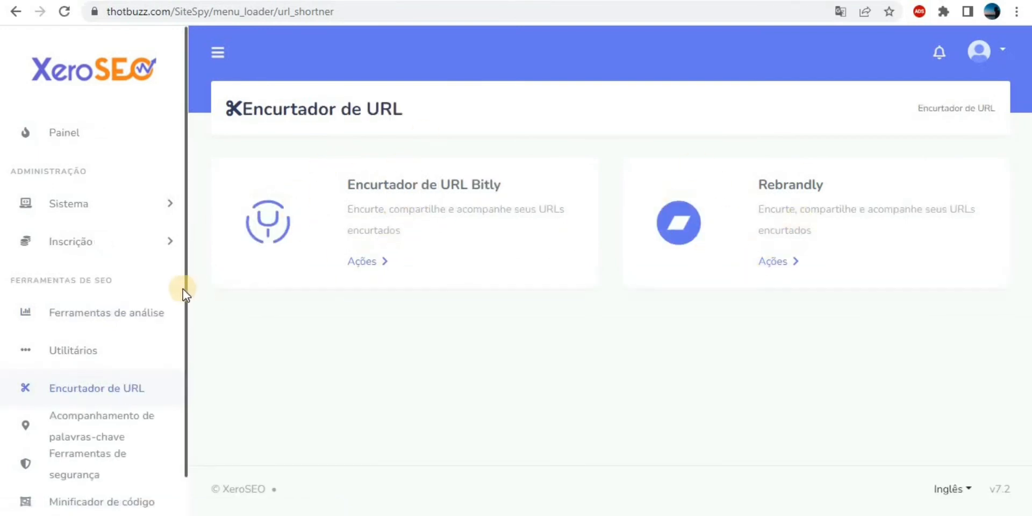
scroll(185, 301, "down", 1)
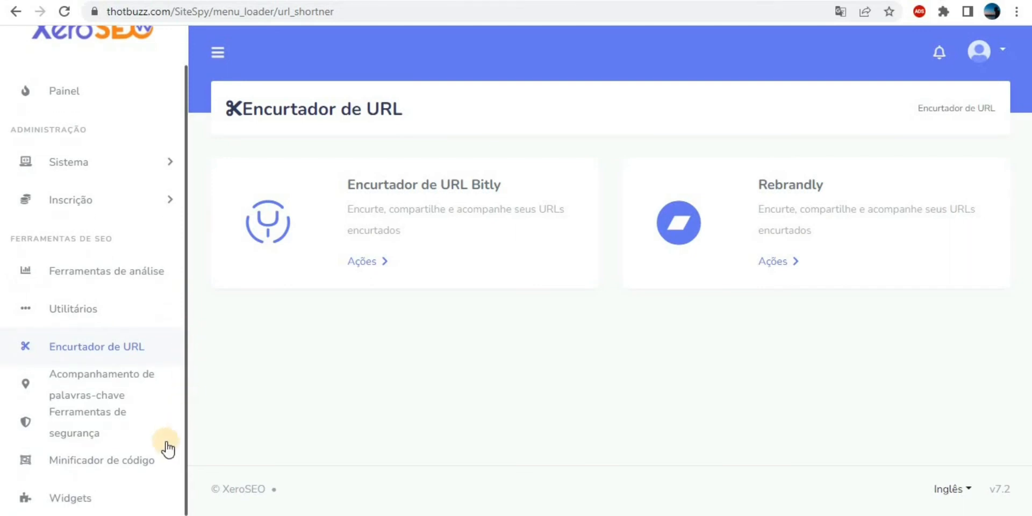
left_click(102, 286)
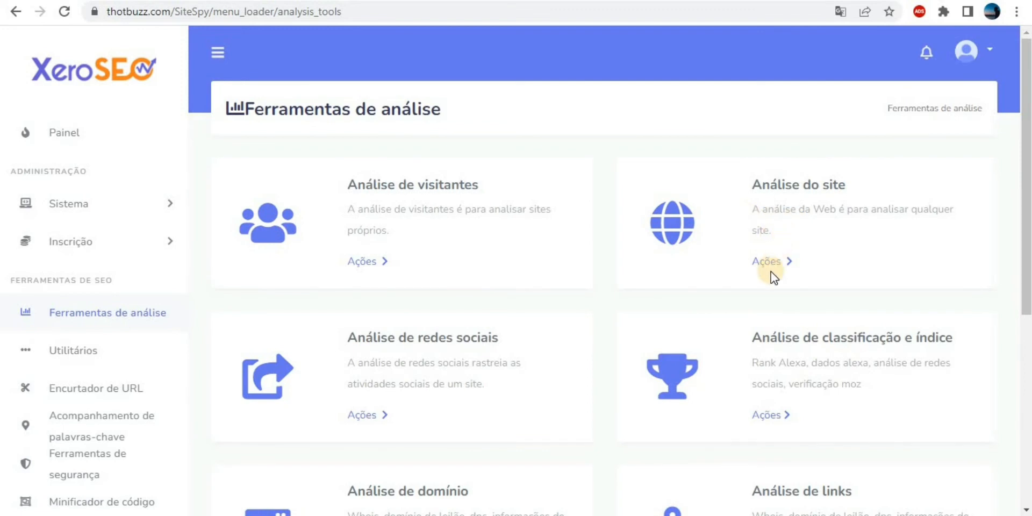
left_click(774, 266)
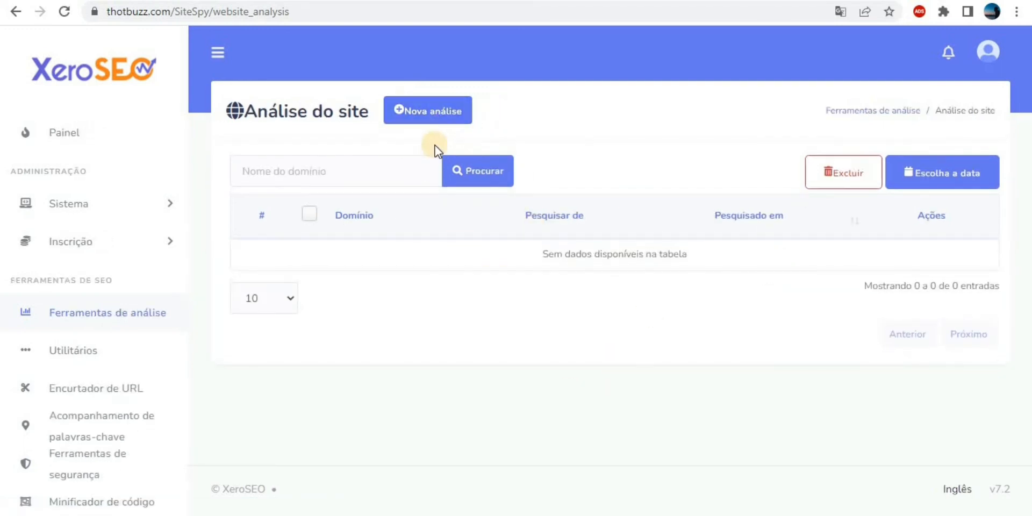
left_click(427, 118)
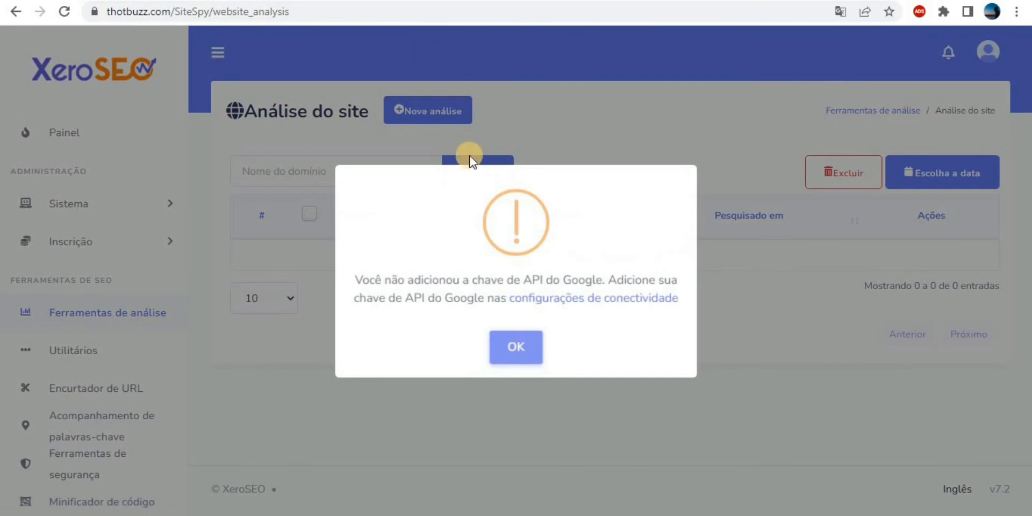
left_click(517, 348)
left_click(518, 349)
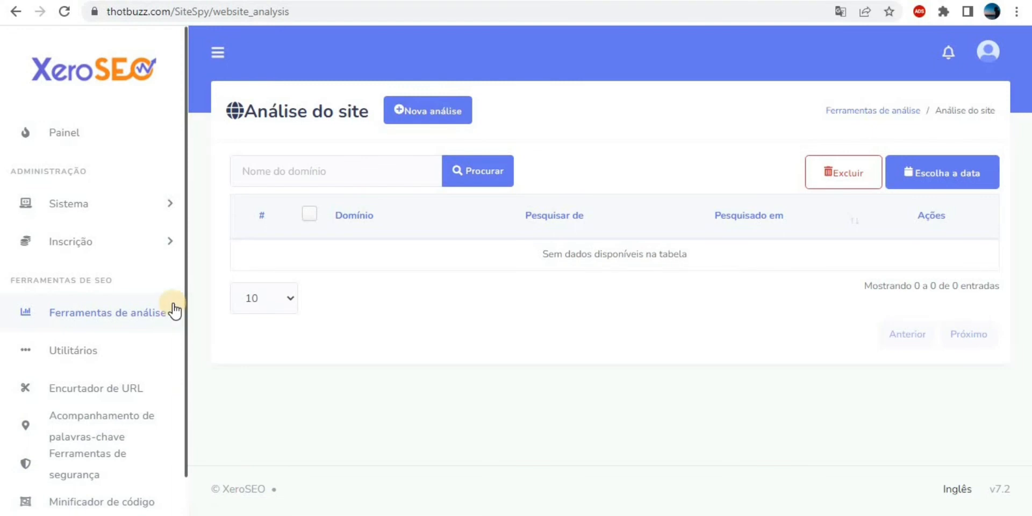
Expand Sistema and Inscrição, open Utilitários, and scroll through its tools down to the robot code generator.
left_click(165, 207)
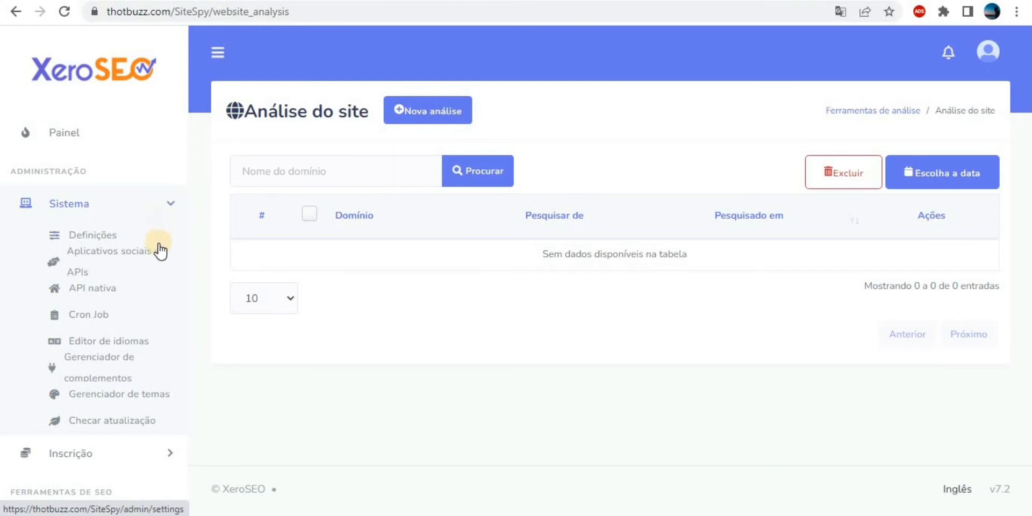
left_click(171, 460)
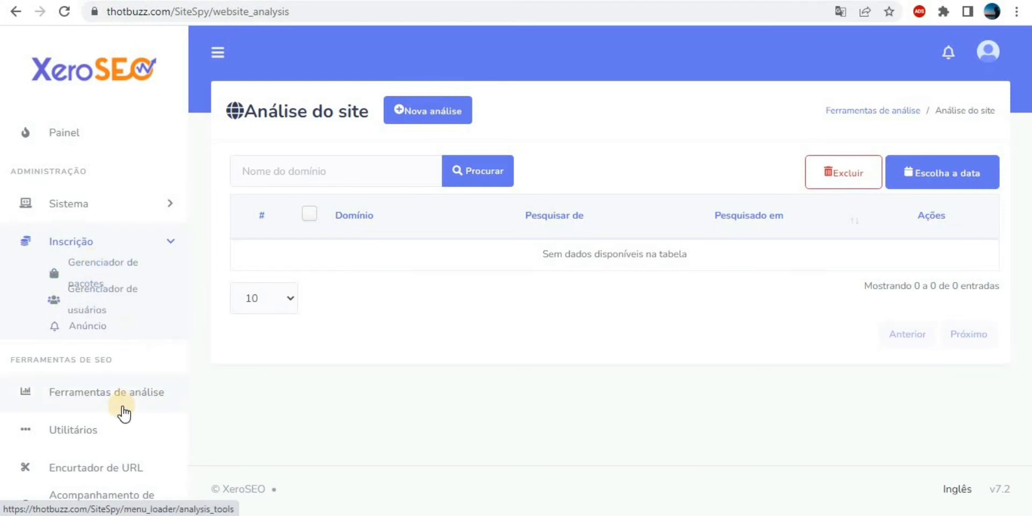
left_click(74, 430)
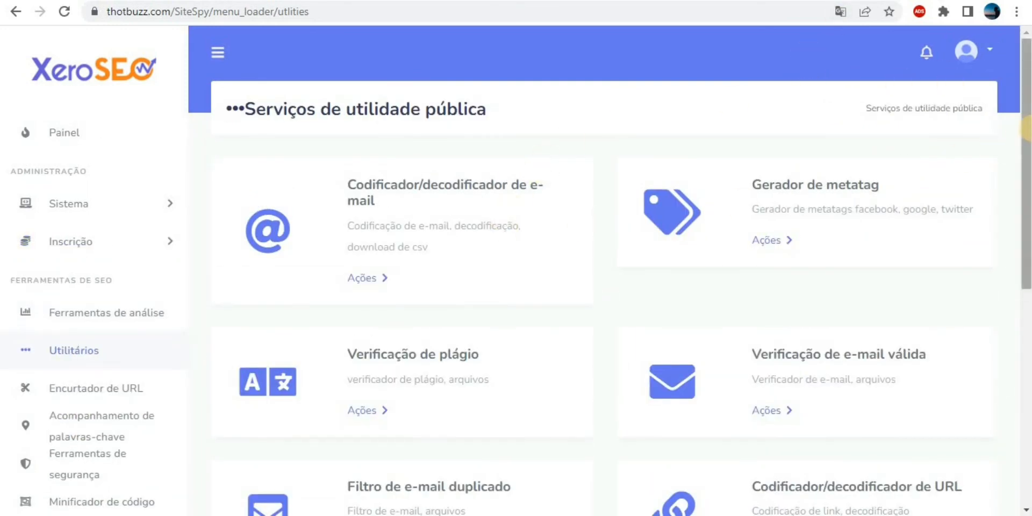
scroll(1024, 129, "down", 3)
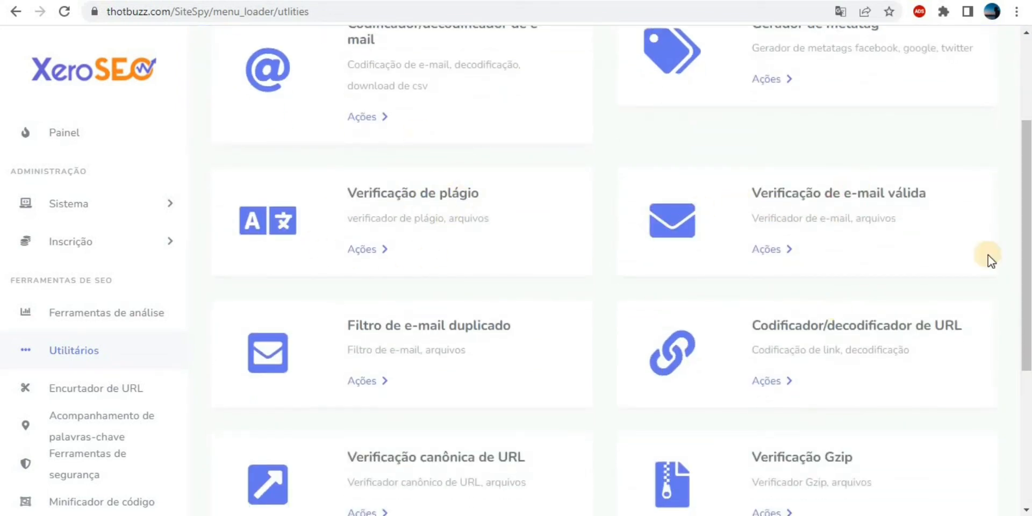
scroll(988, 258, "down", 2)
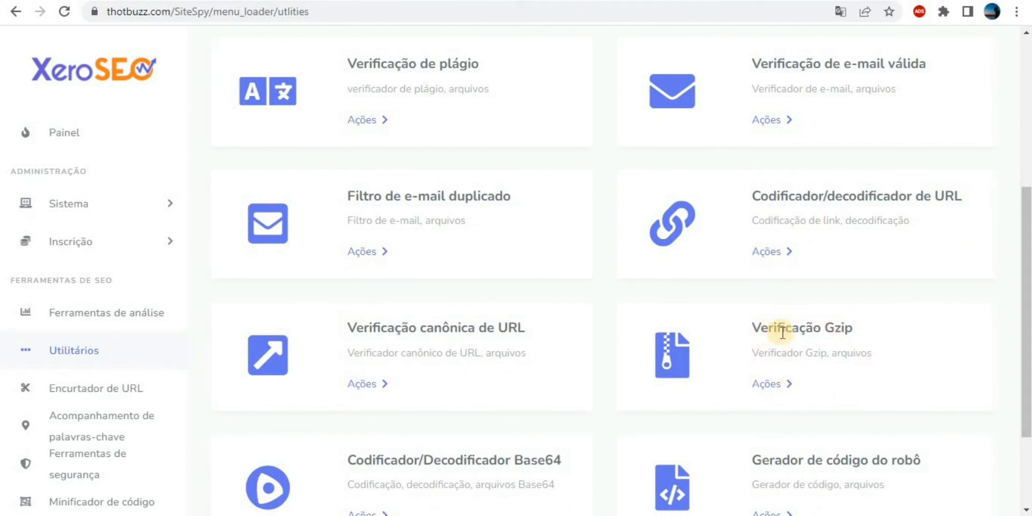
left_click_drag(1026, 299, 1016, 356)
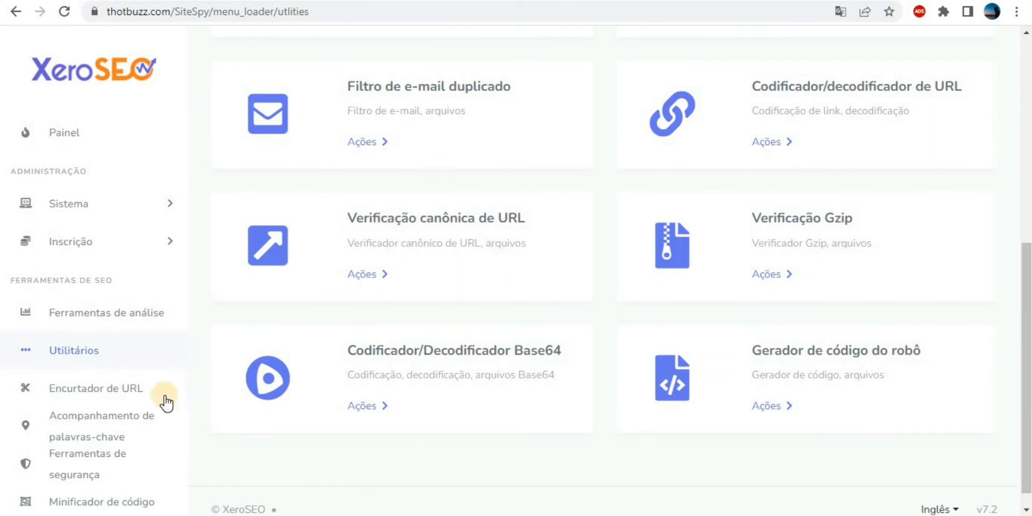
left_click_drag(185, 425, 181, 496)
Visit the Widgets and Acompanhamento de palavras-chave pages, then start Analisar site for youtube.com.
left_click(70, 499)
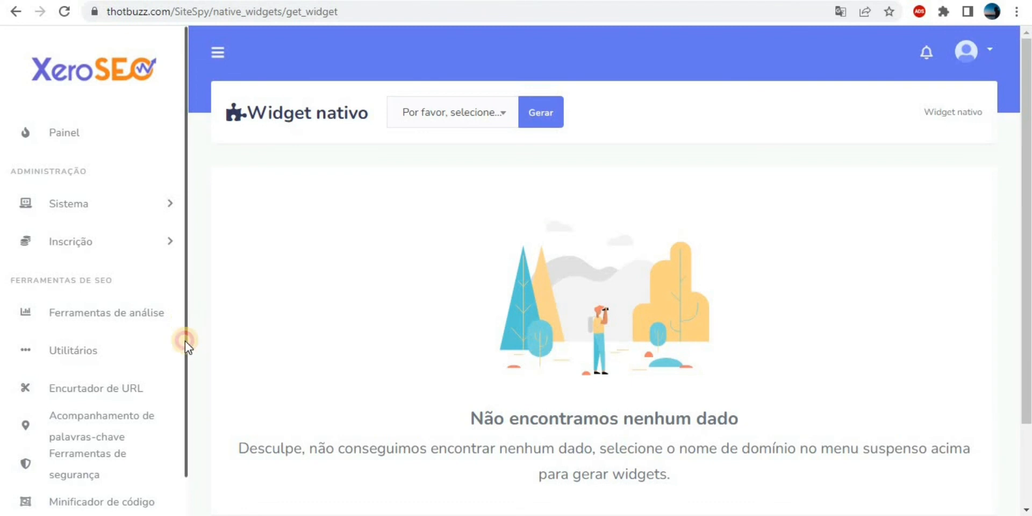
left_click_drag(185, 341, 185, 392)
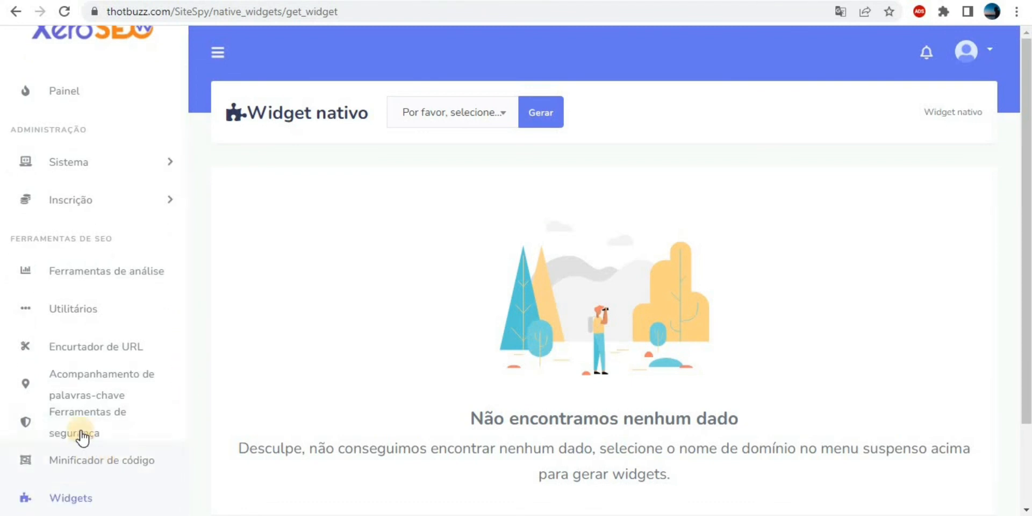
left_click(91, 377)
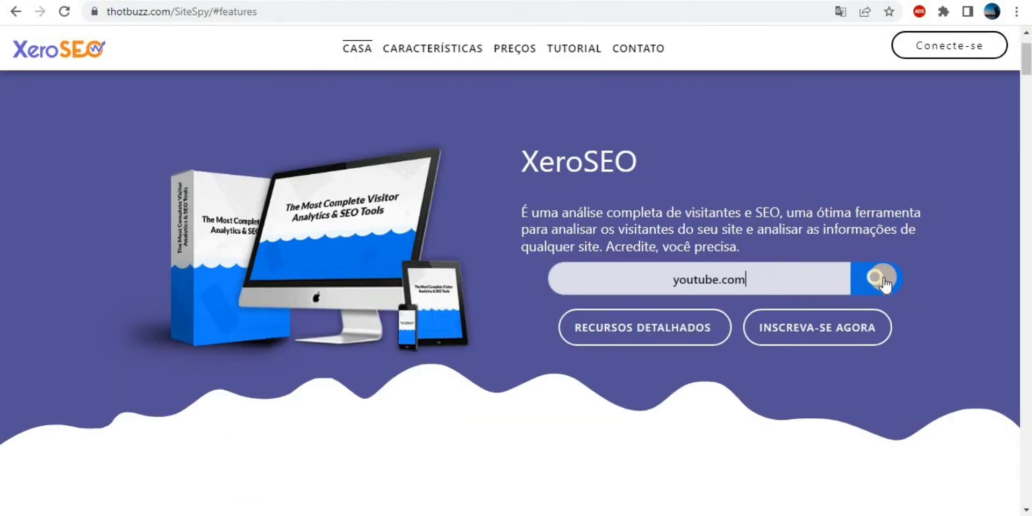
left_click(883, 278)
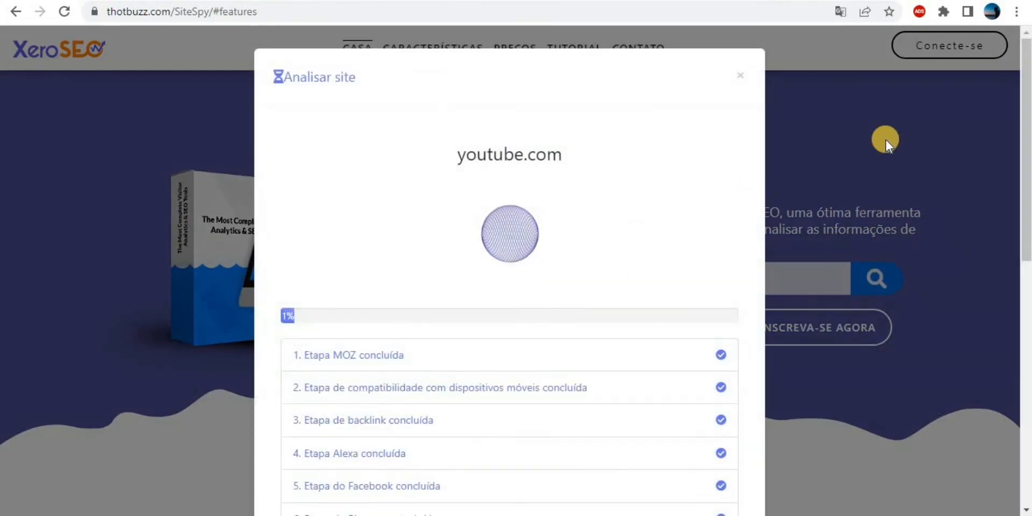
Once the youtube.com analysis reaches 100%, open its Relatório detalhado.
left_click_drag(1026, 100, 1026, 161)
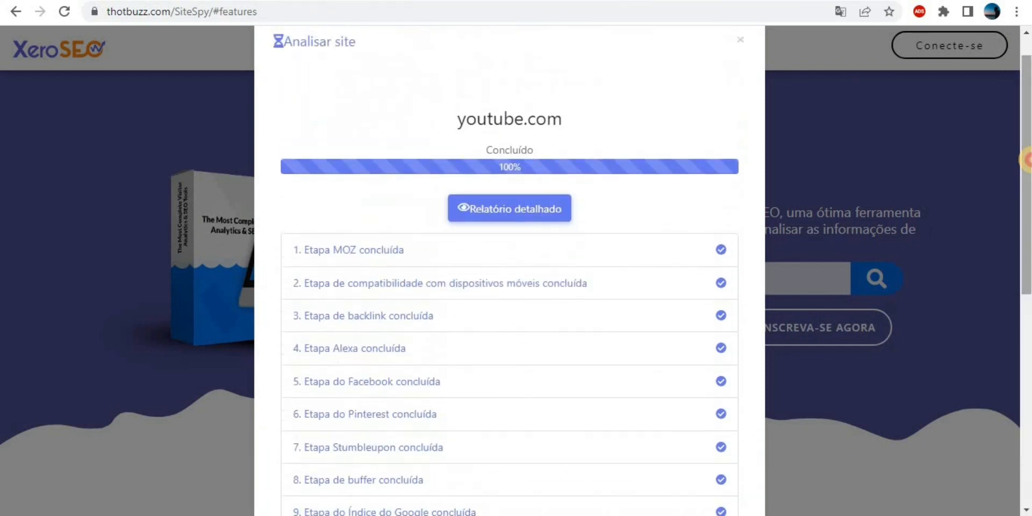
left_click(509, 212)
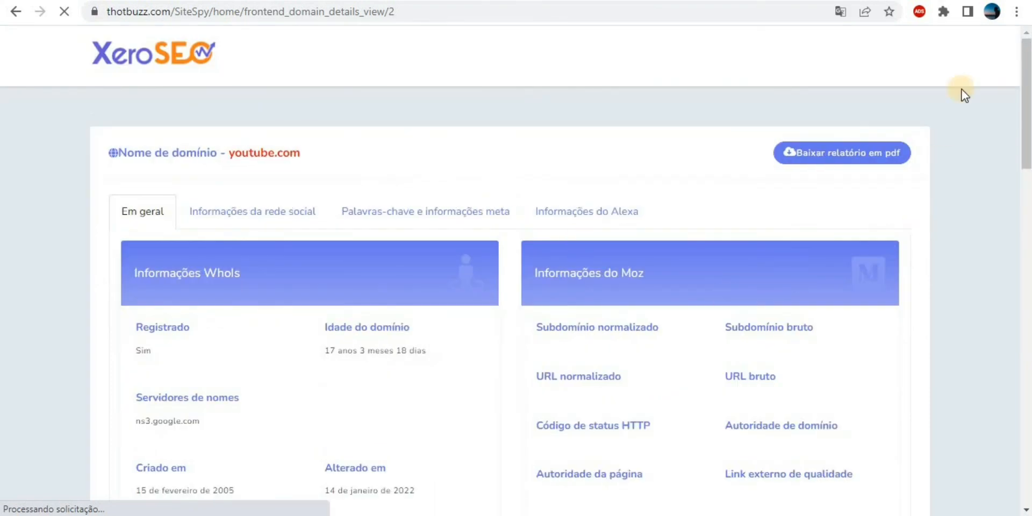
scroll(394, 191, "down", 2)
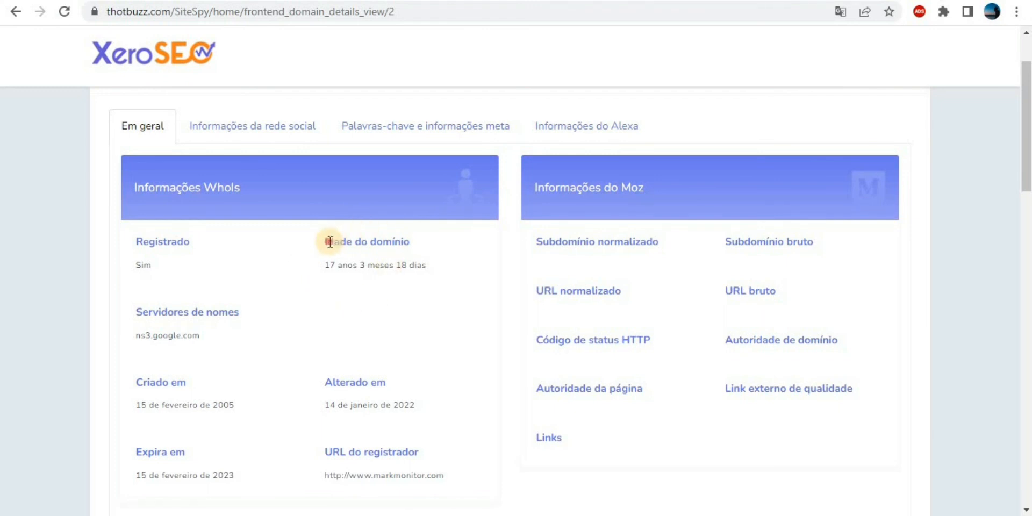
left_click_drag(329, 242, 438, 233)
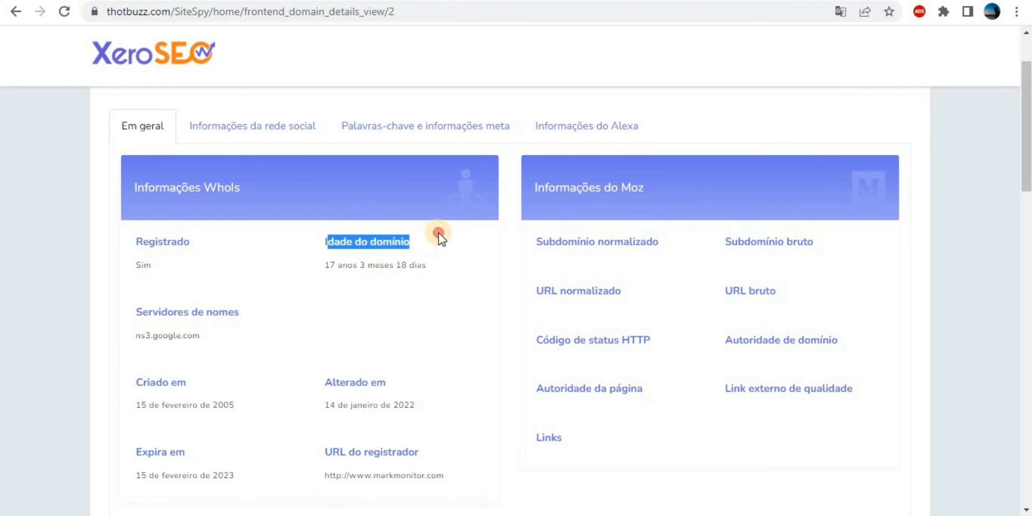
left_click(382, 282)
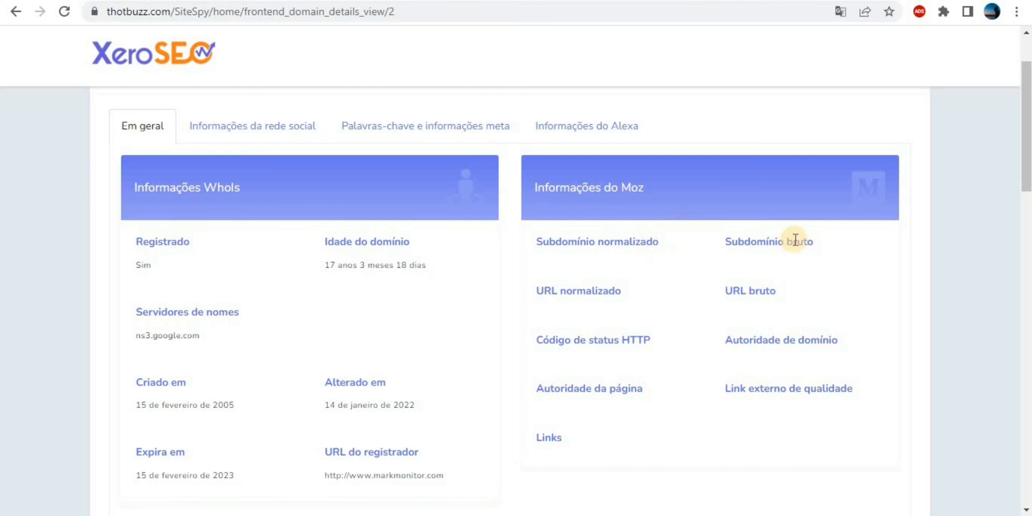
left_click_drag(1028, 100, 1028, 144)
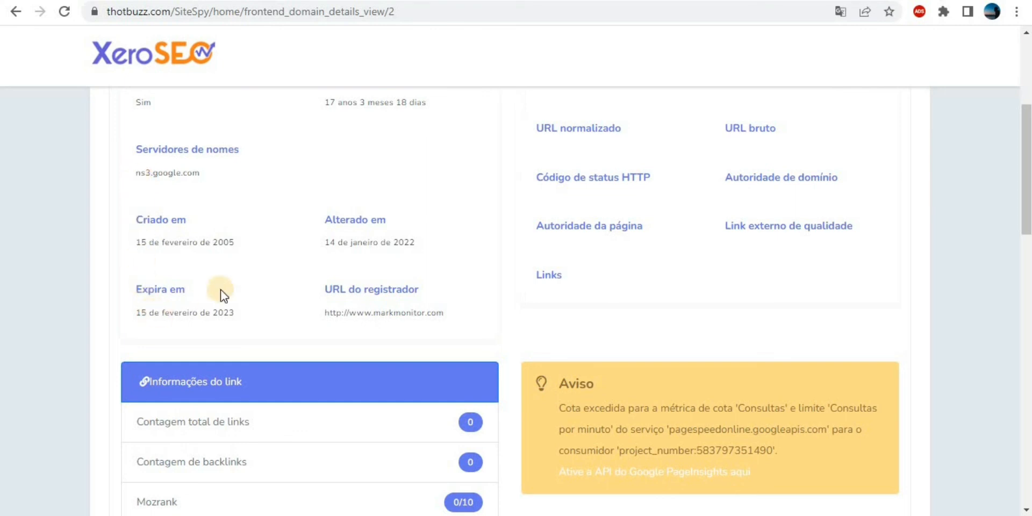
scroll(715, 215, "down", 3)
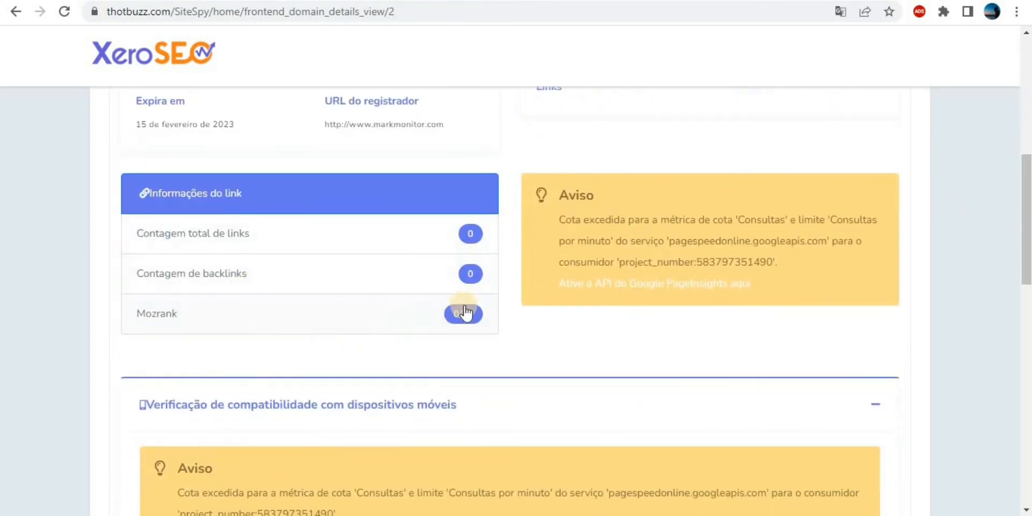
left_click_drag(1026, 201, 1027, 437)
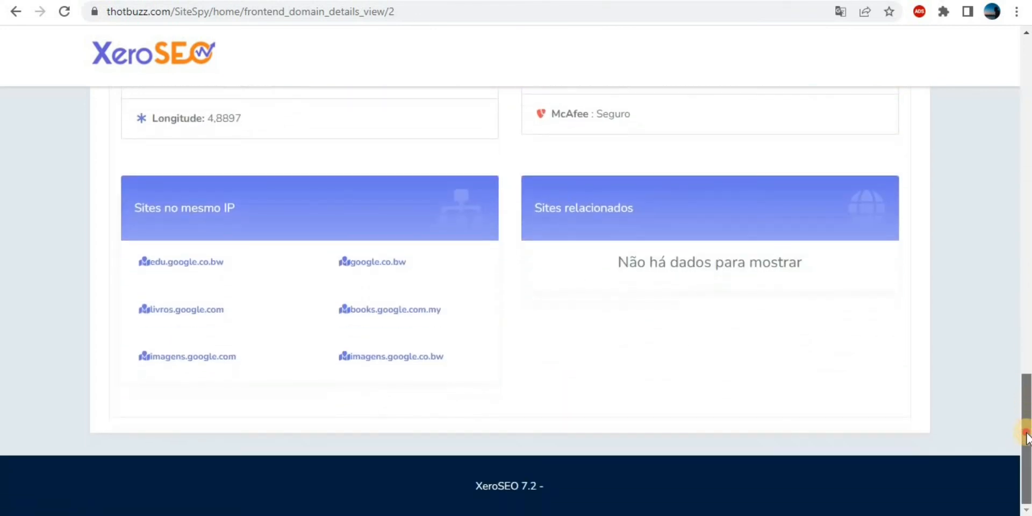
left_click_drag(1030, 275, 1029, 101)
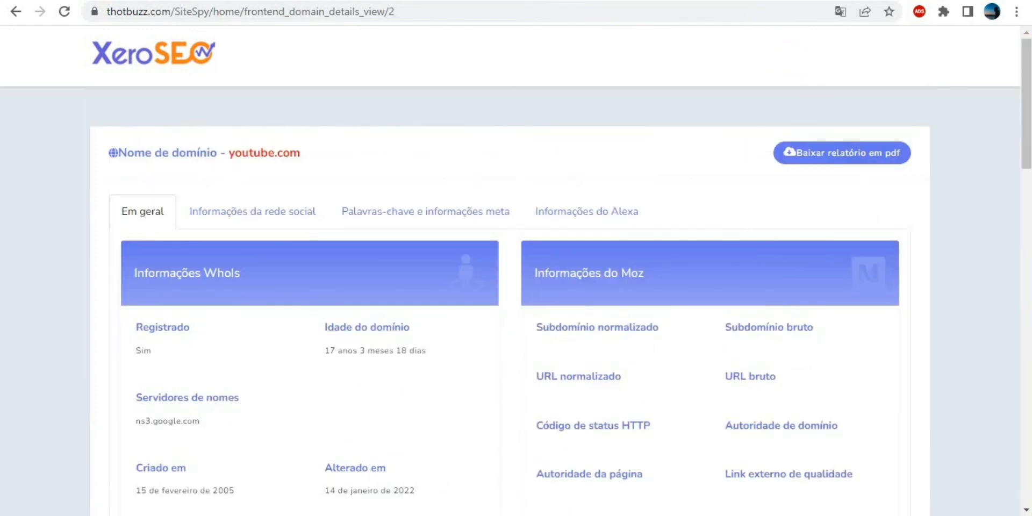
Go from the youtube.com report back to the admin area, then open Painel.
left_click(131, 57)
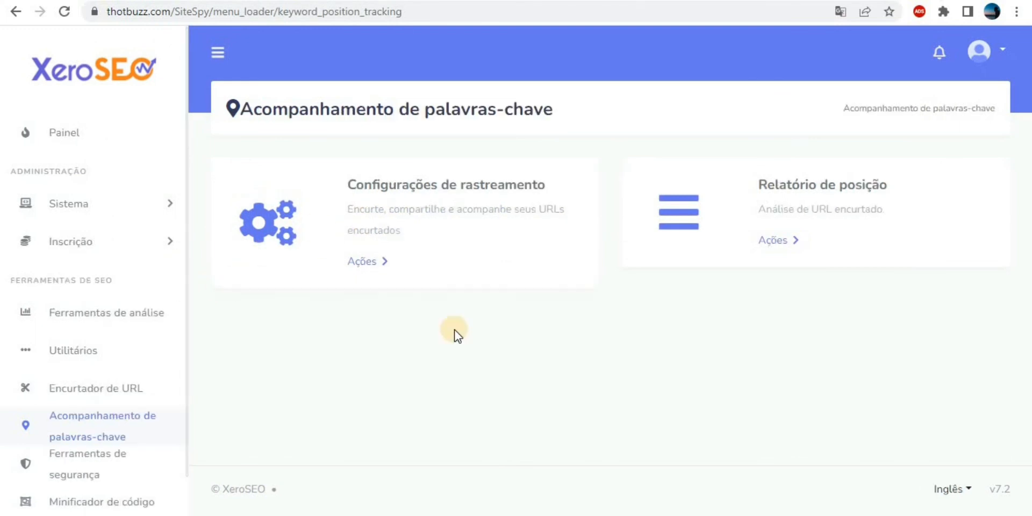
left_click(94, 131)
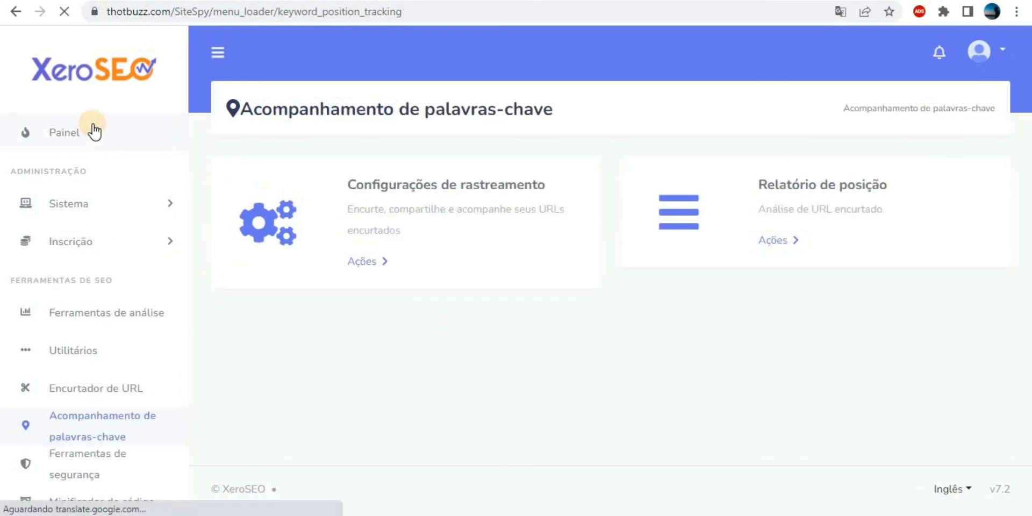